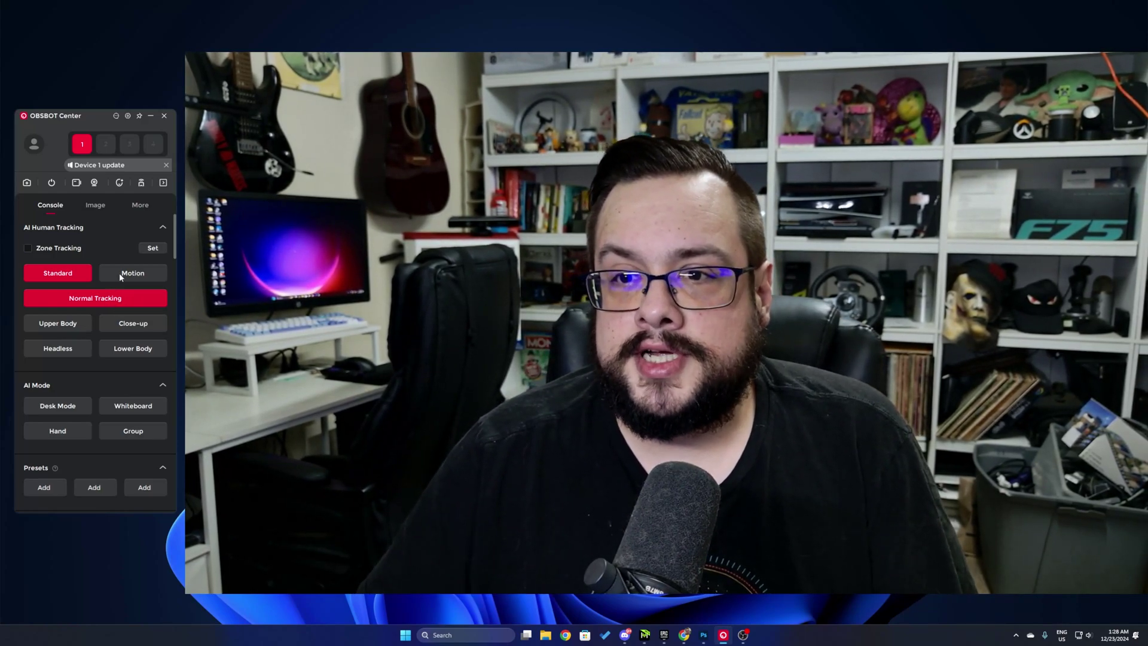
# Step: Try Motion and Standard tracking, then Upper Body, Close-up and Headless framing, ending on Normal Tracking
pyautogui.click(121, 276)
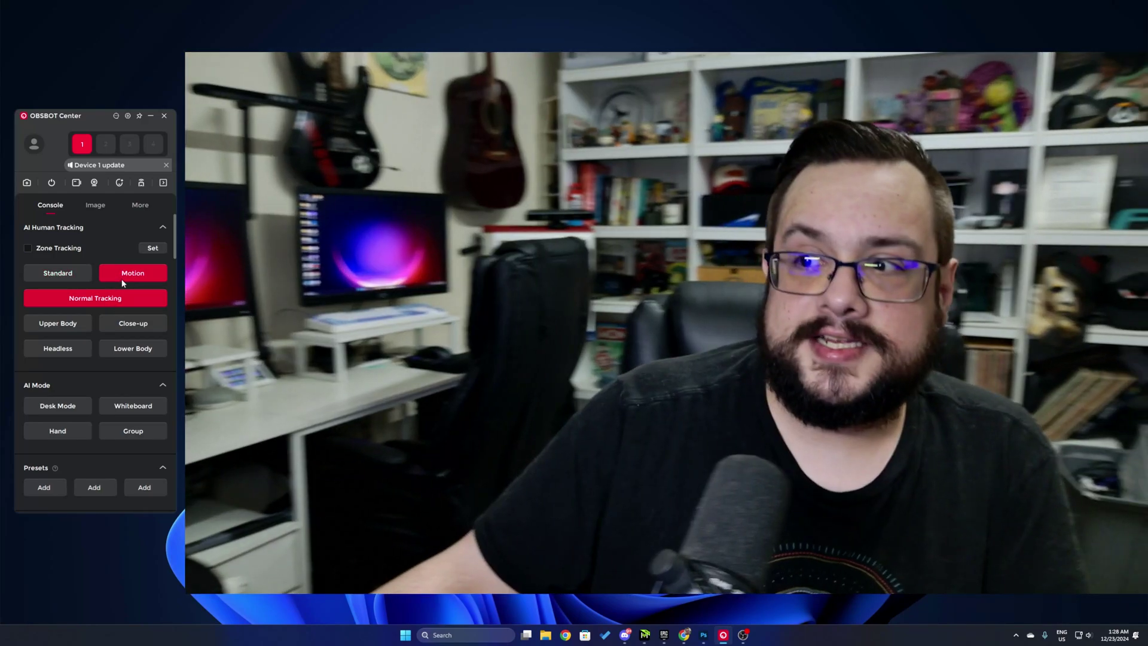
pyautogui.click(73, 277)
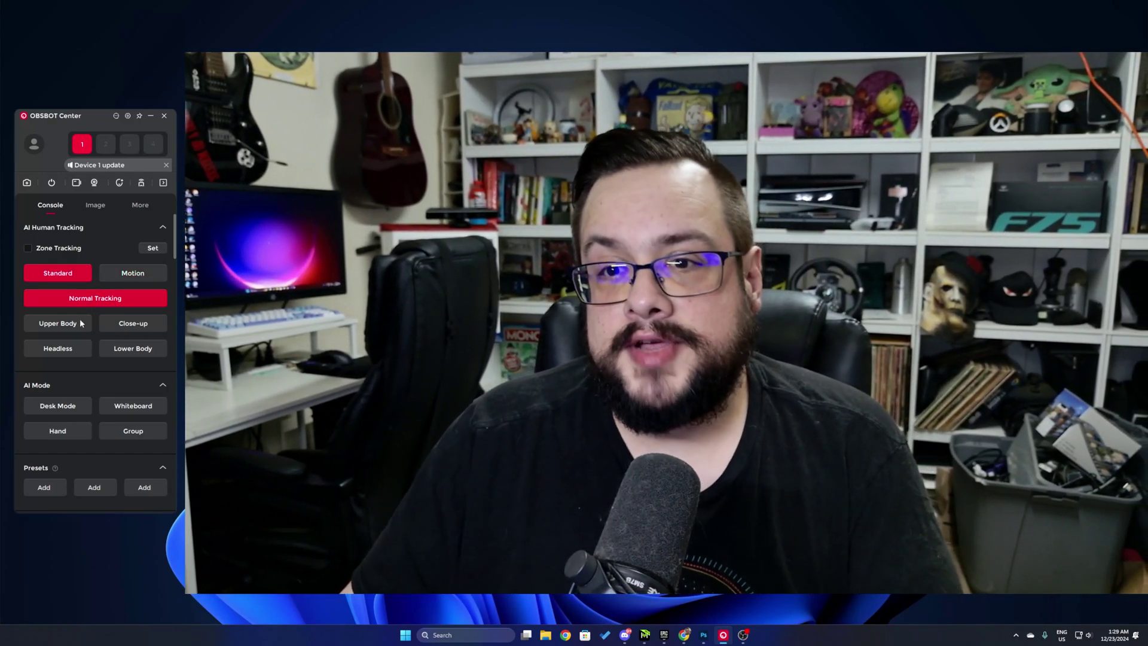
pyautogui.click(82, 323)
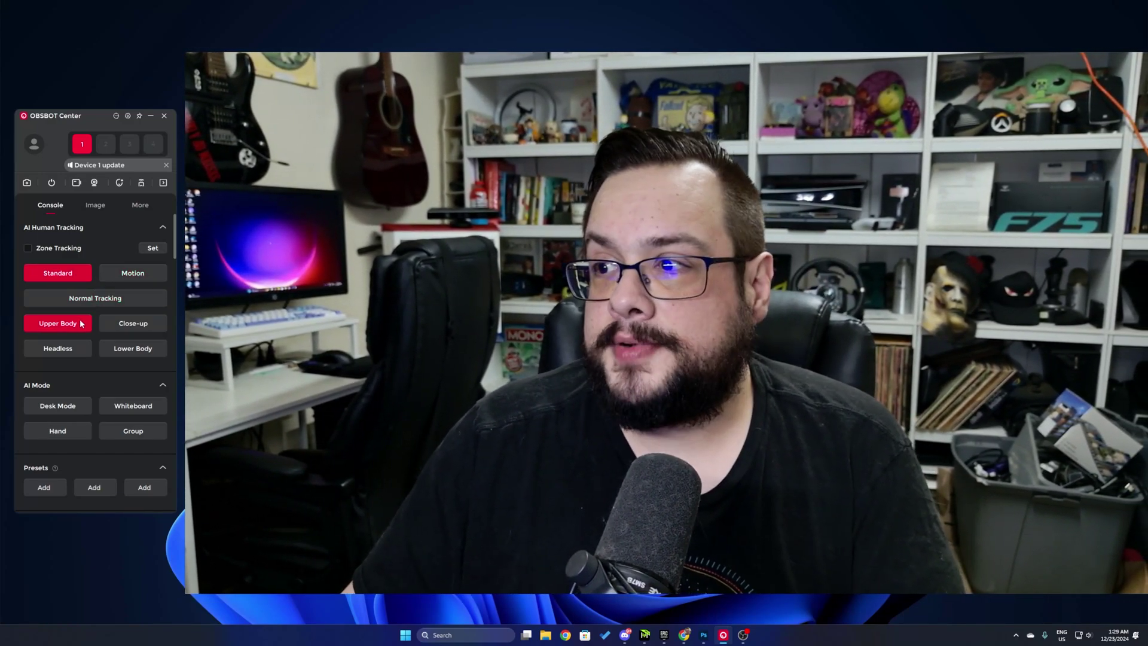
pyautogui.click(113, 323)
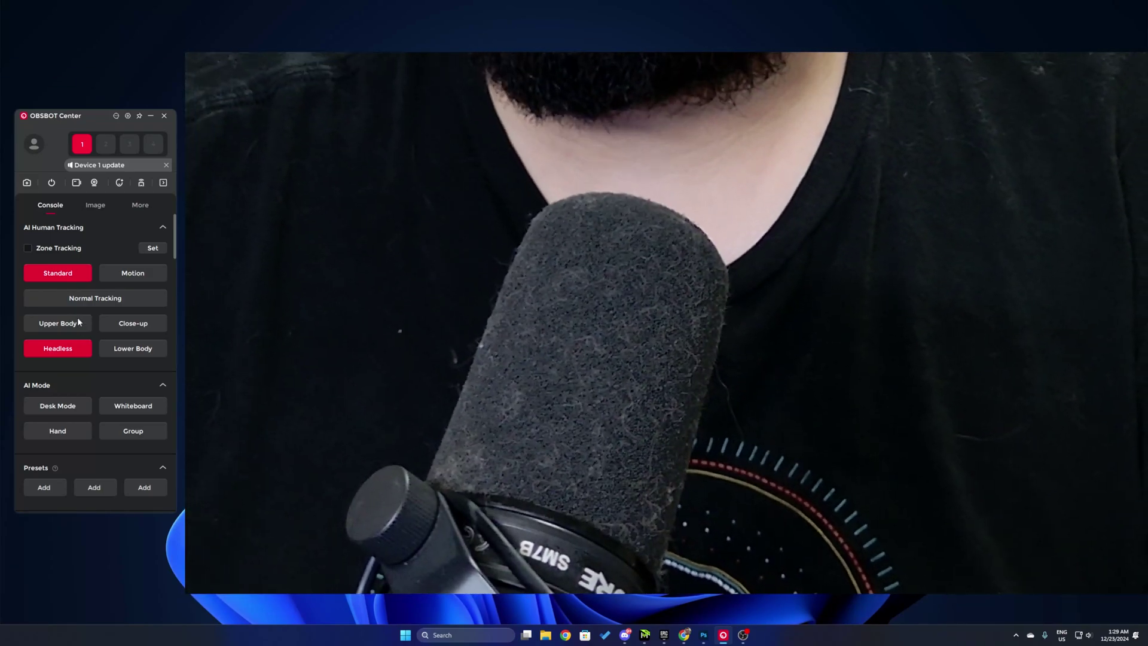
pyautogui.click(78, 322)
pyautogui.click(92, 299)
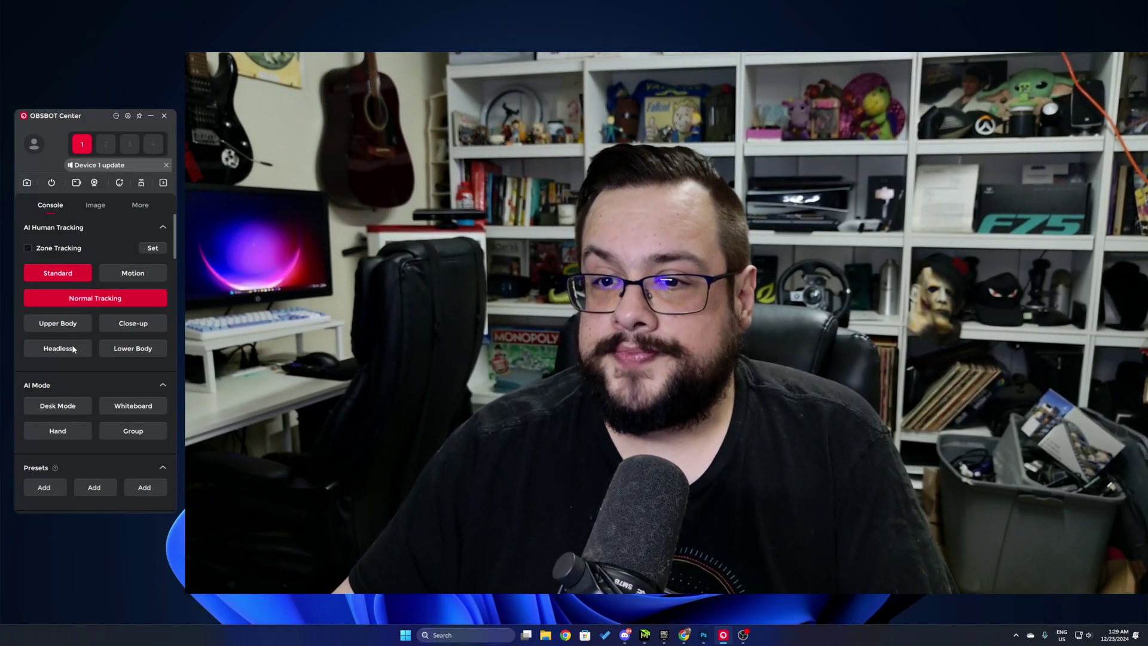
# Step: Try Desk Mode for a top-down view and Whiteboard mode, turning each off again
pyautogui.scroll(-1, 75, 355)
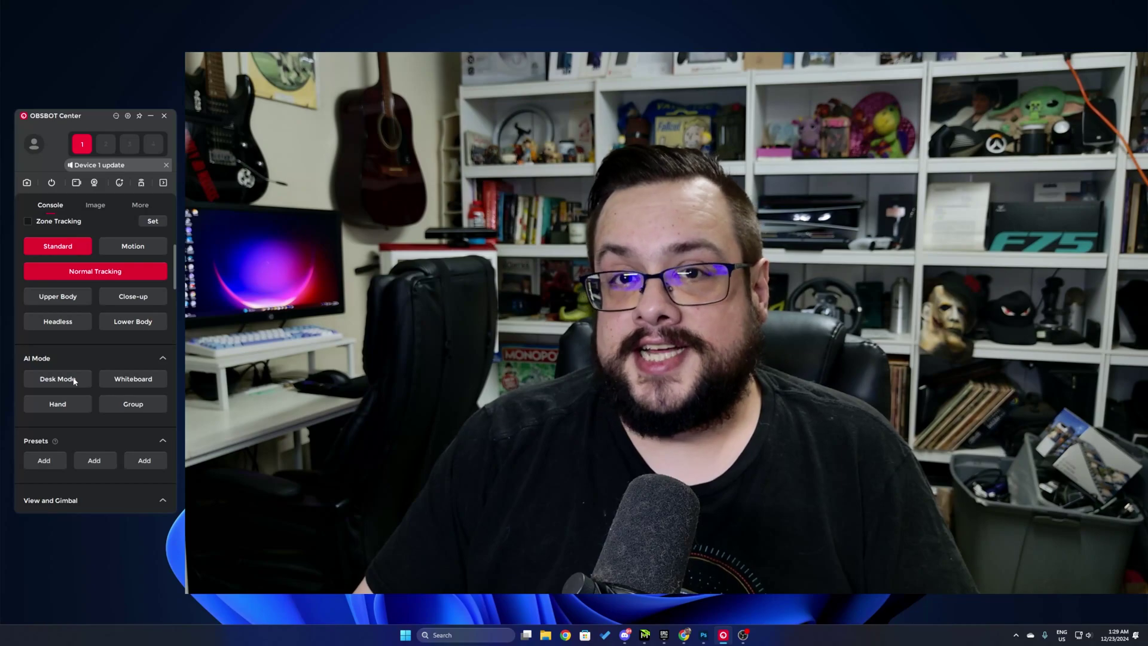
pyautogui.click(74, 381)
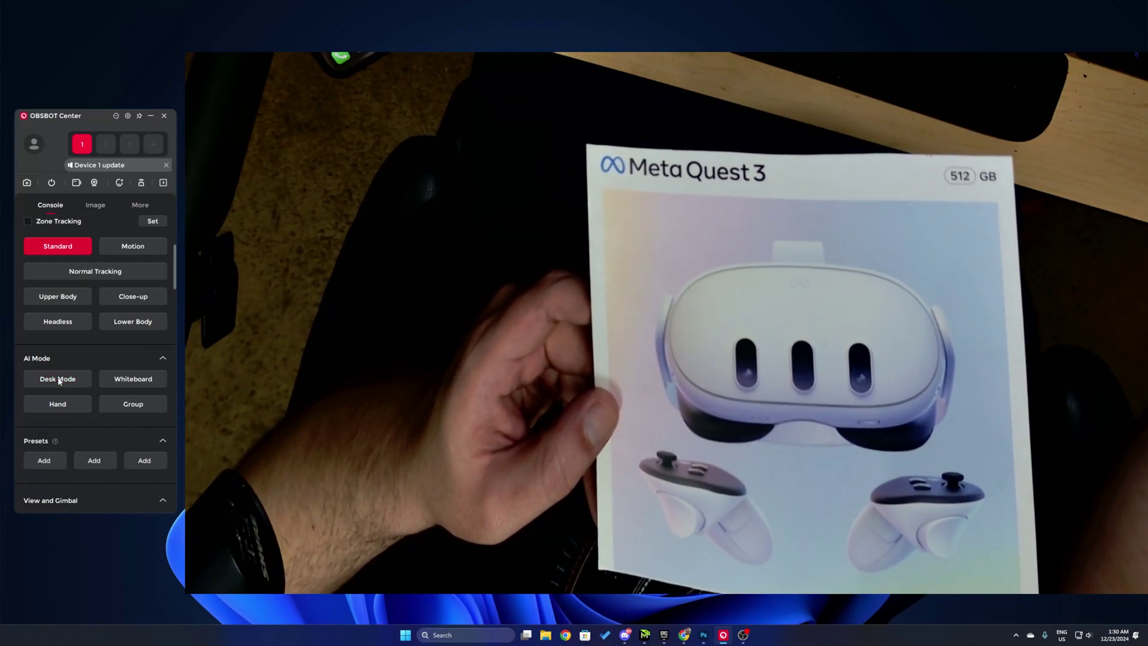
pyautogui.click(59, 380)
pyautogui.scroll(-2, 77, 418)
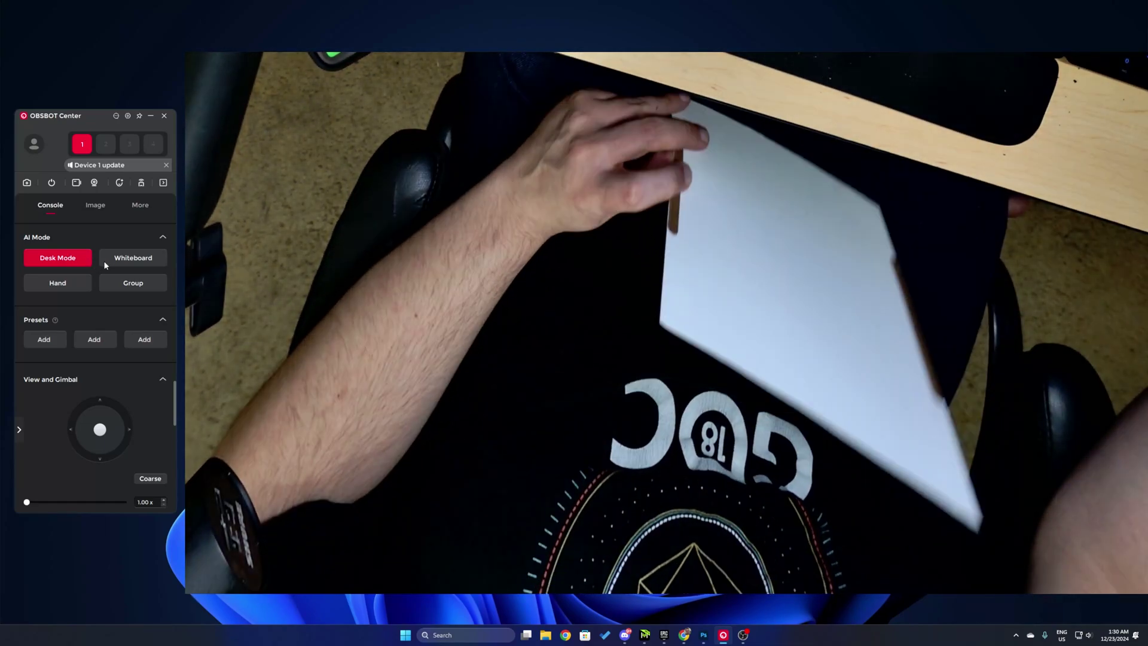
pyautogui.click(71, 260)
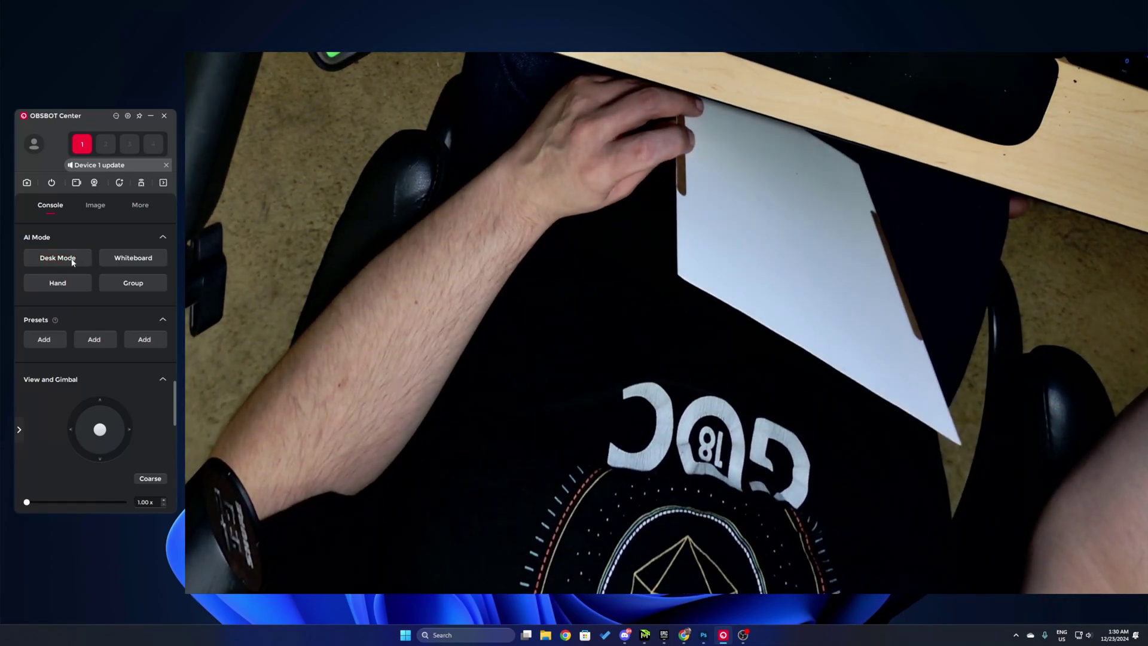
pyautogui.scroll(2, 100, 273)
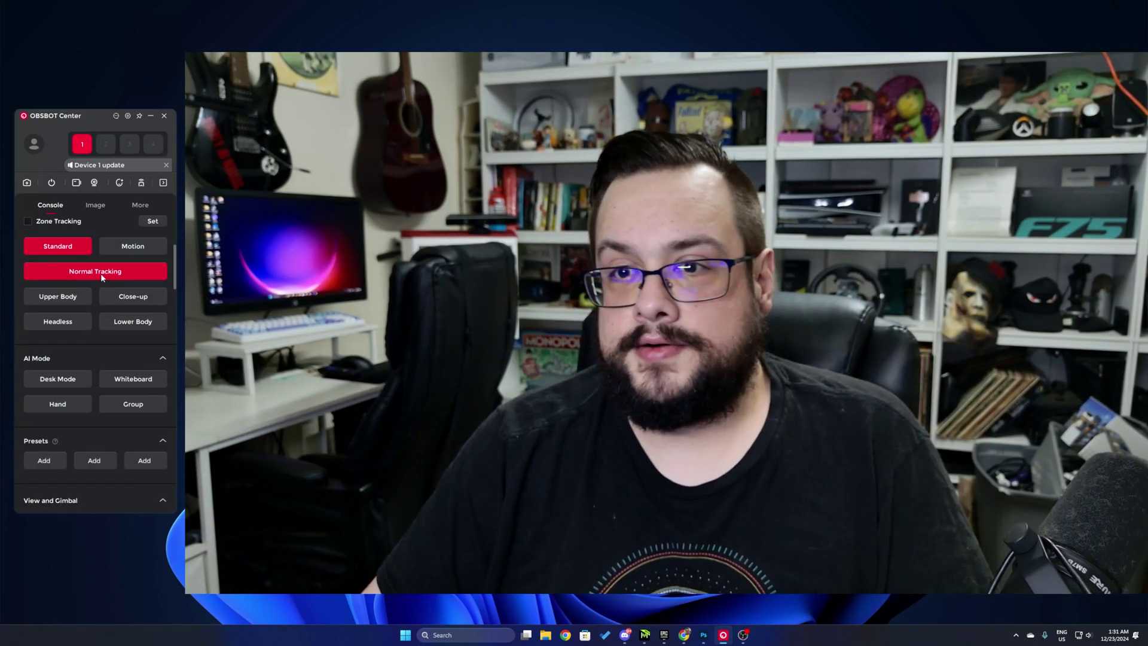
pyautogui.click(129, 379)
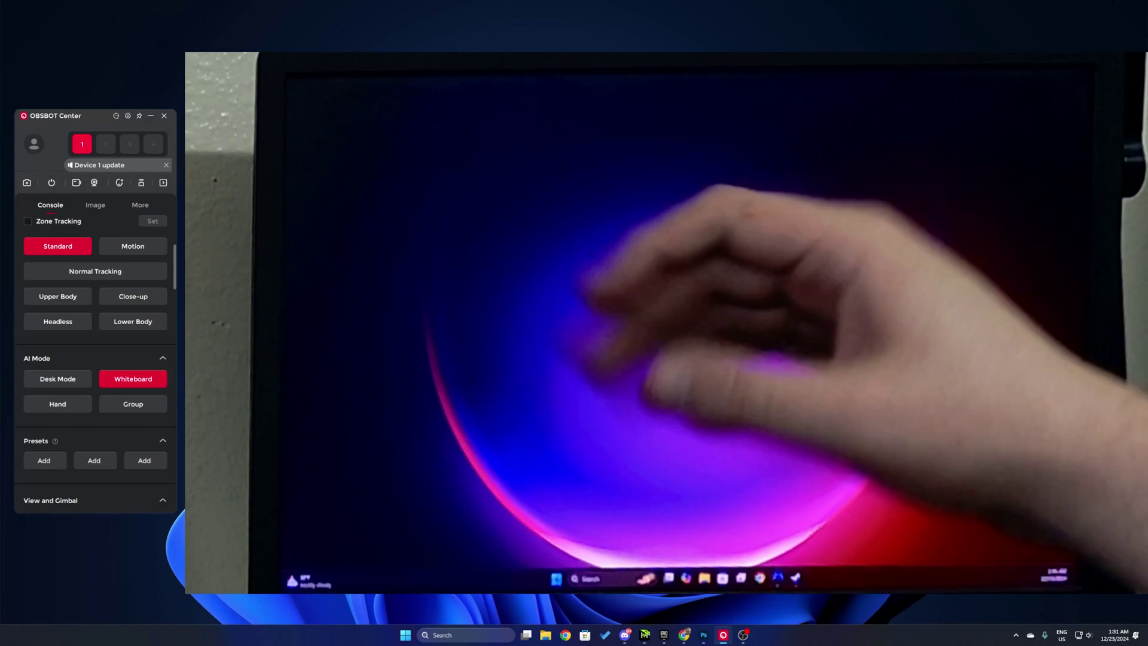
pyautogui.click(133, 378)
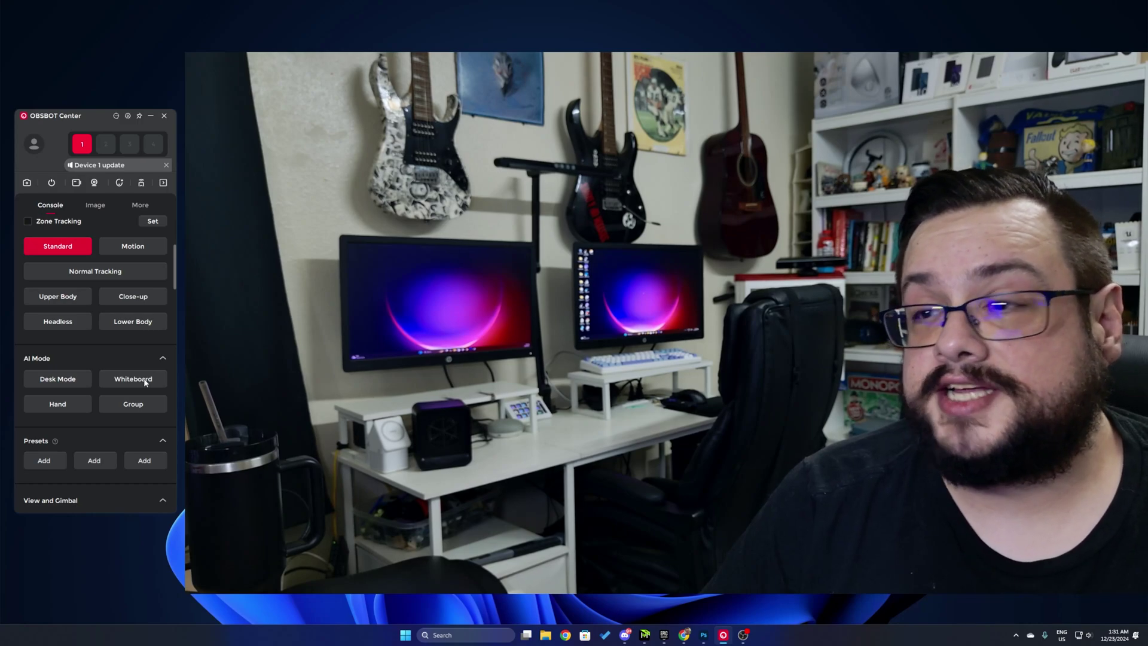
# Step: Try Hand tracking, return to Normal Tracking, then switch the AI mode to Group
pyautogui.click(60, 405)
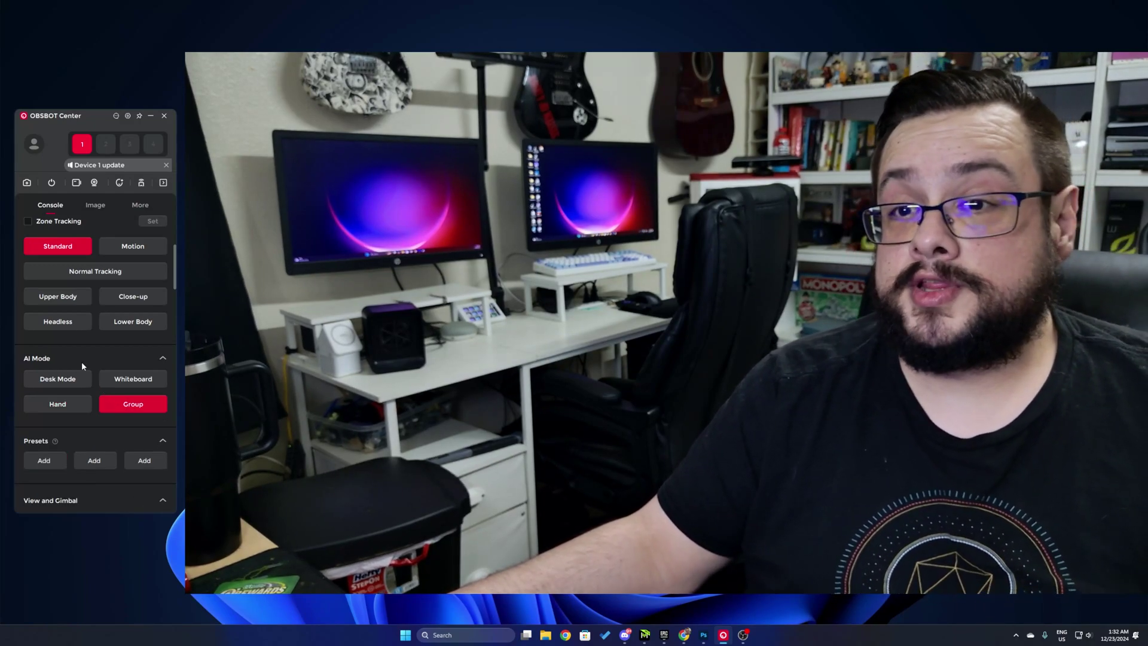
pyautogui.click(102, 275)
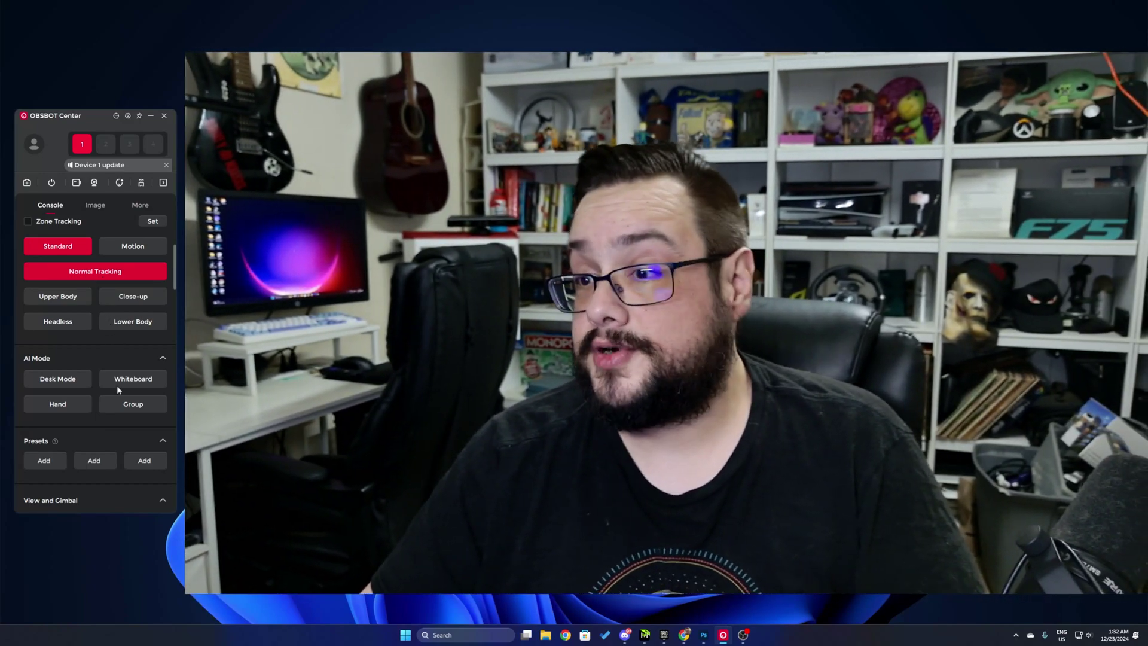
pyautogui.click(120, 402)
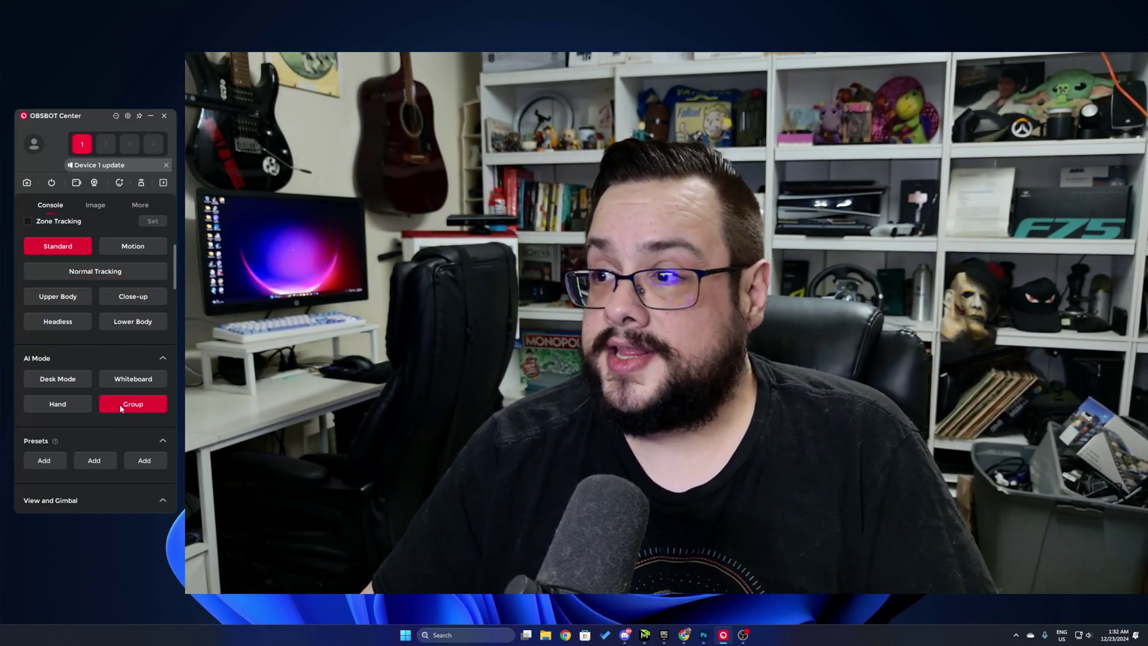
pyautogui.scroll(-3, 96, 377)
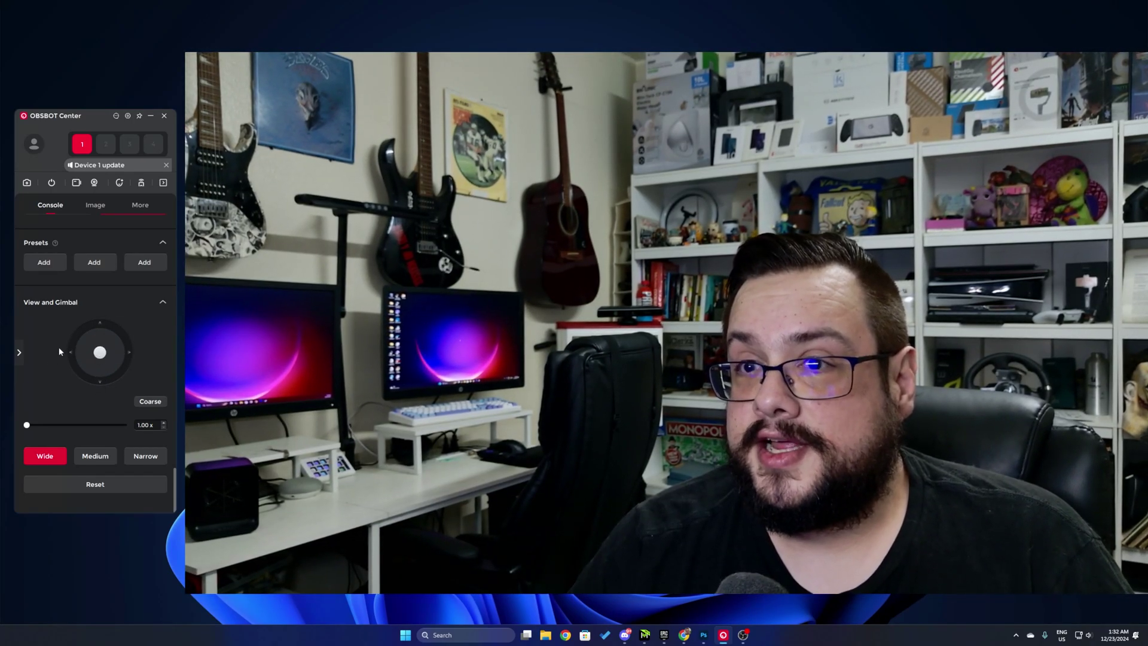
# Step: Return to Normal Tracking, cycle the view through Medium and Narrow back to Wide, then zoom to 3.22x
pyautogui.scroll(3, 70, 300)
pyautogui.click(85, 251)
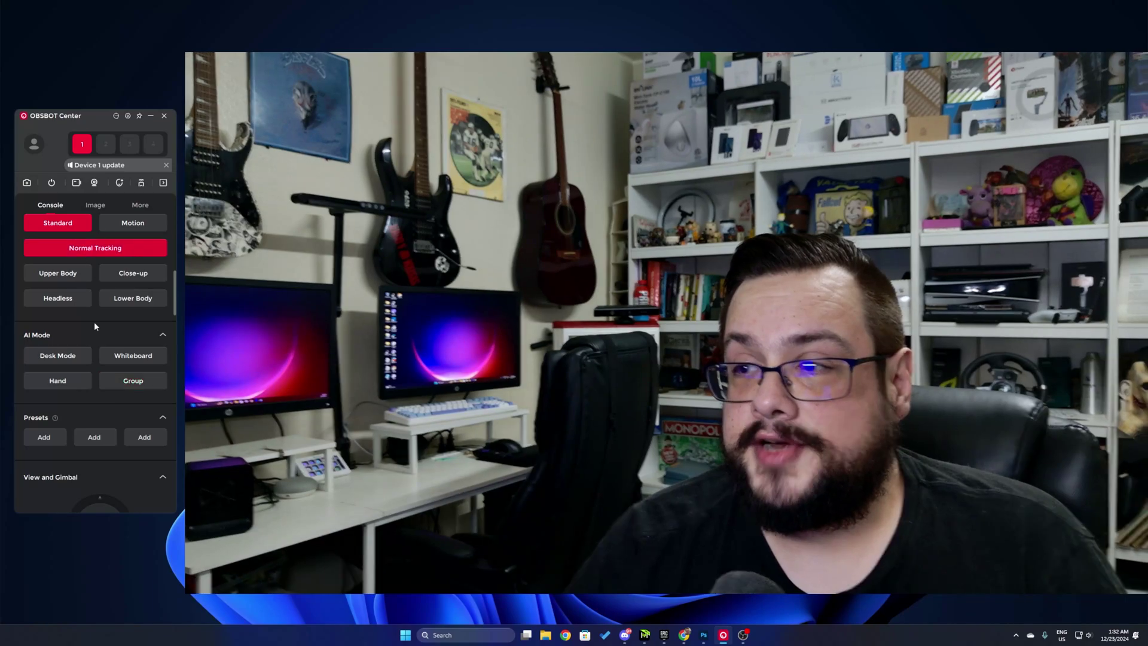
pyautogui.scroll(-1, 90, 356)
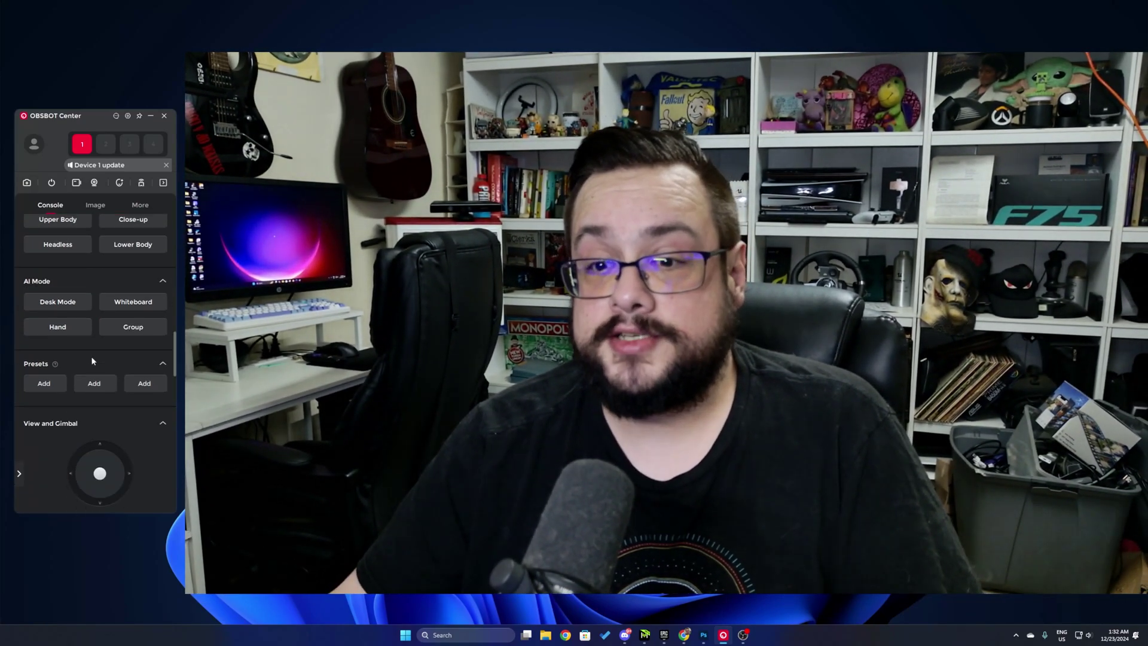
pyautogui.scroll(-5, 63, 414)
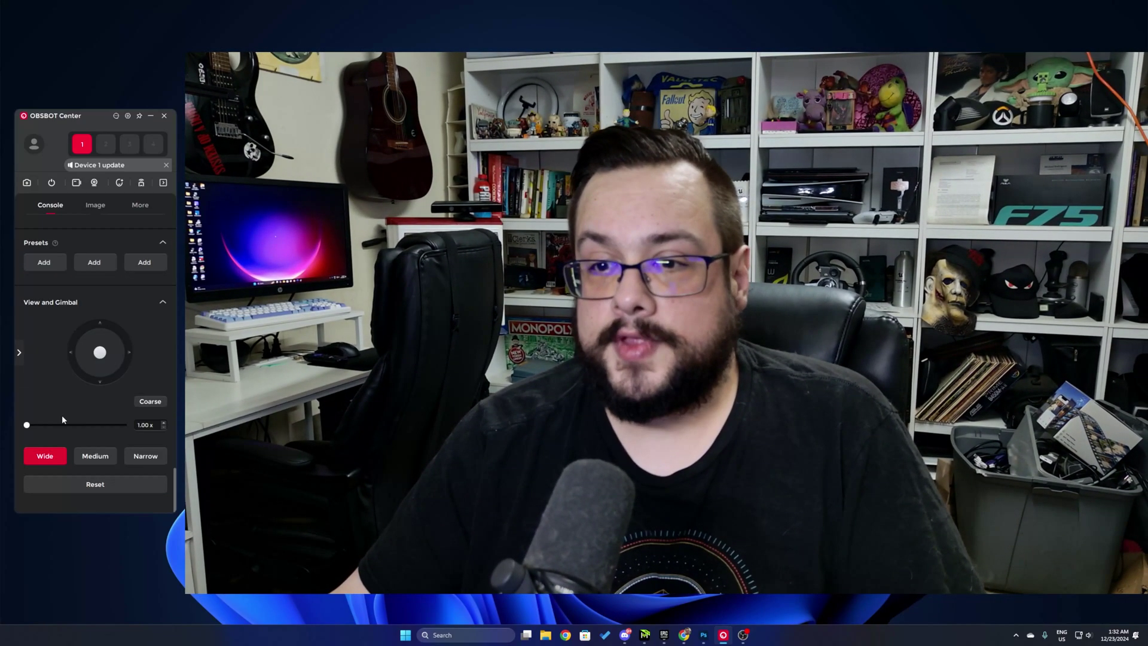
pyautogui.click(99, 456)
pyautogui.click(137, 458)
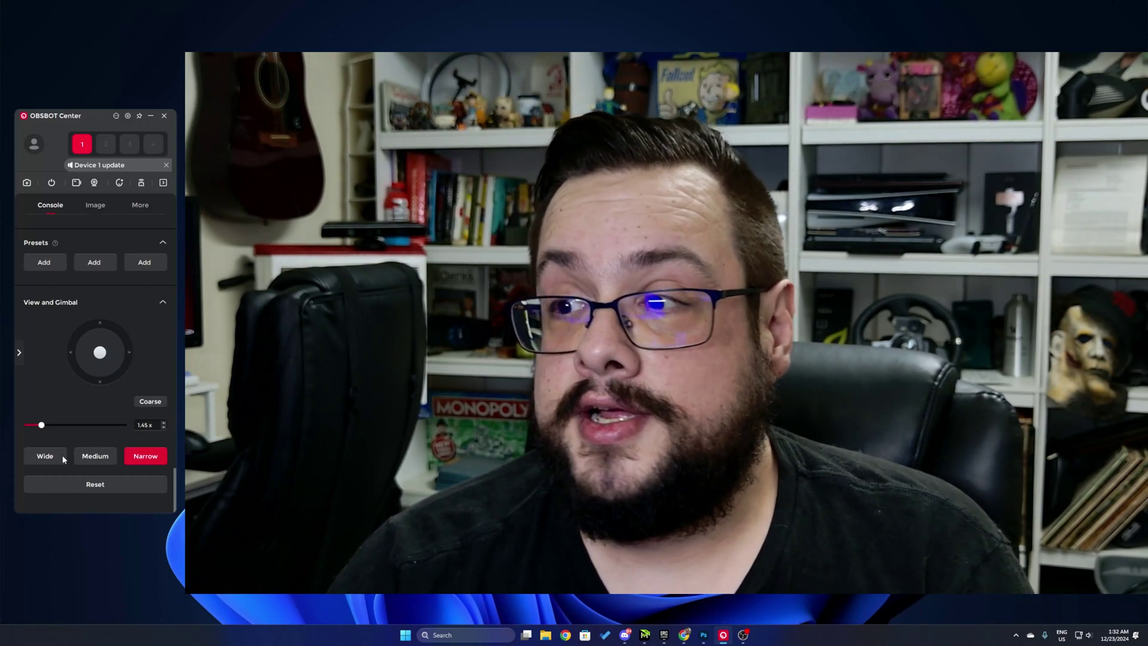
pyautogui.click(54, 452)
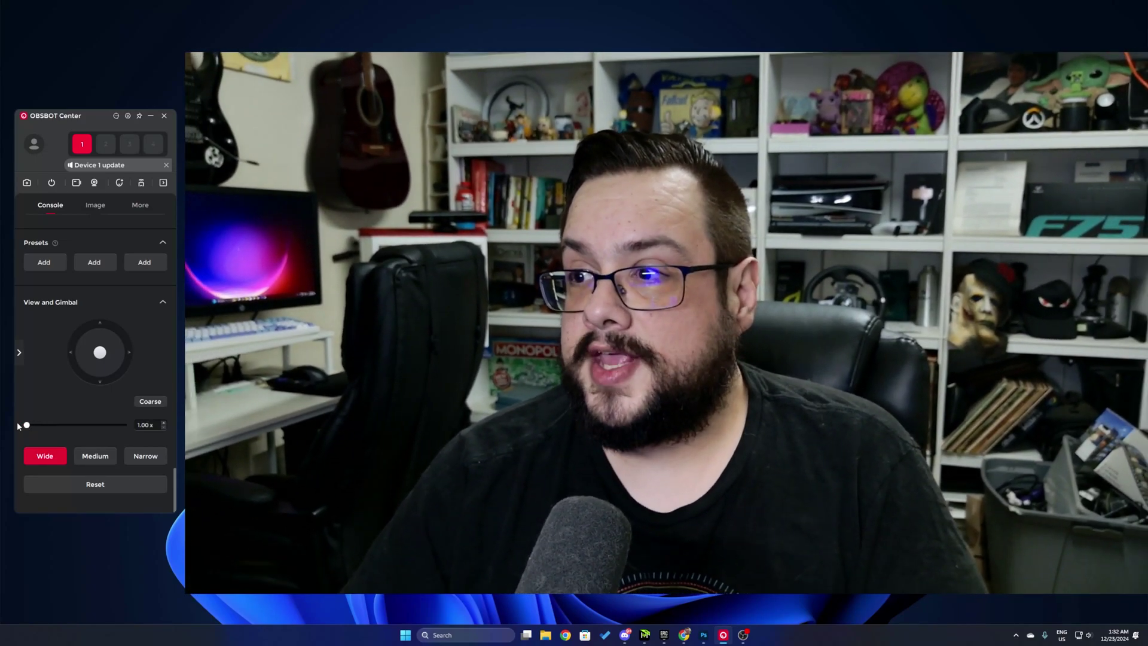
pyautogui.moveTo(26, 425)
pyautogui.mouseDown()
pyautogui.moveTo(115, 435)
pyautogui.moveTo(25, 426)
pyautogui.mouseUp()
# Step: In Image settings, test manual exposure with shutter 1/60, then restore Auto Exposure
pyautogui.click(95, 205)
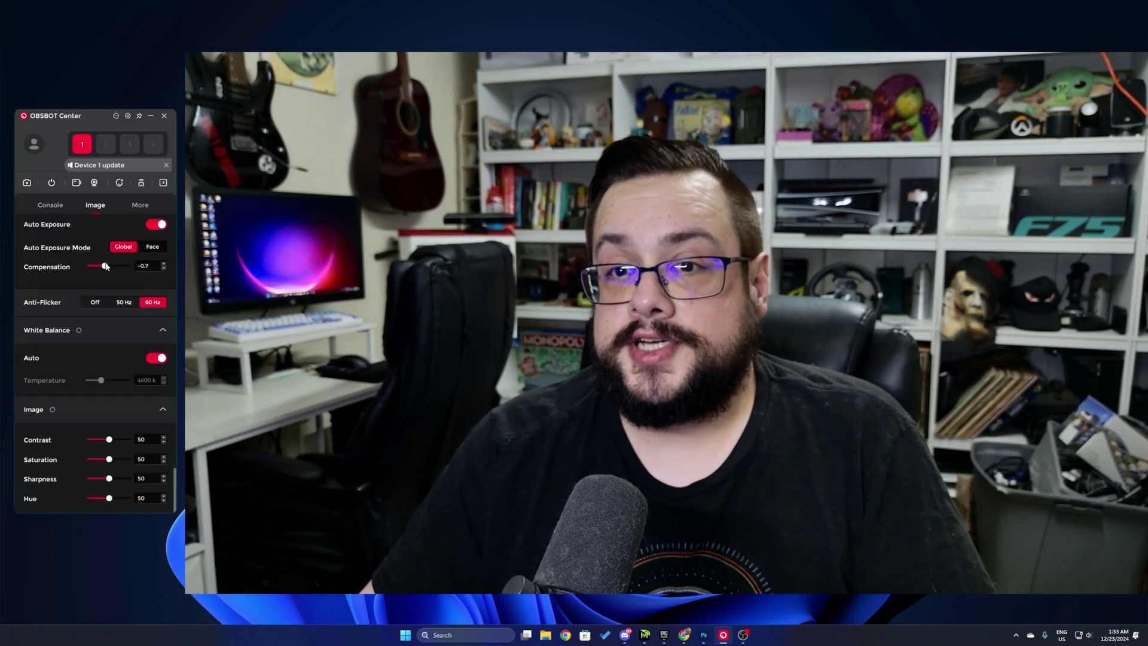
pyautogui.click(155, 225)
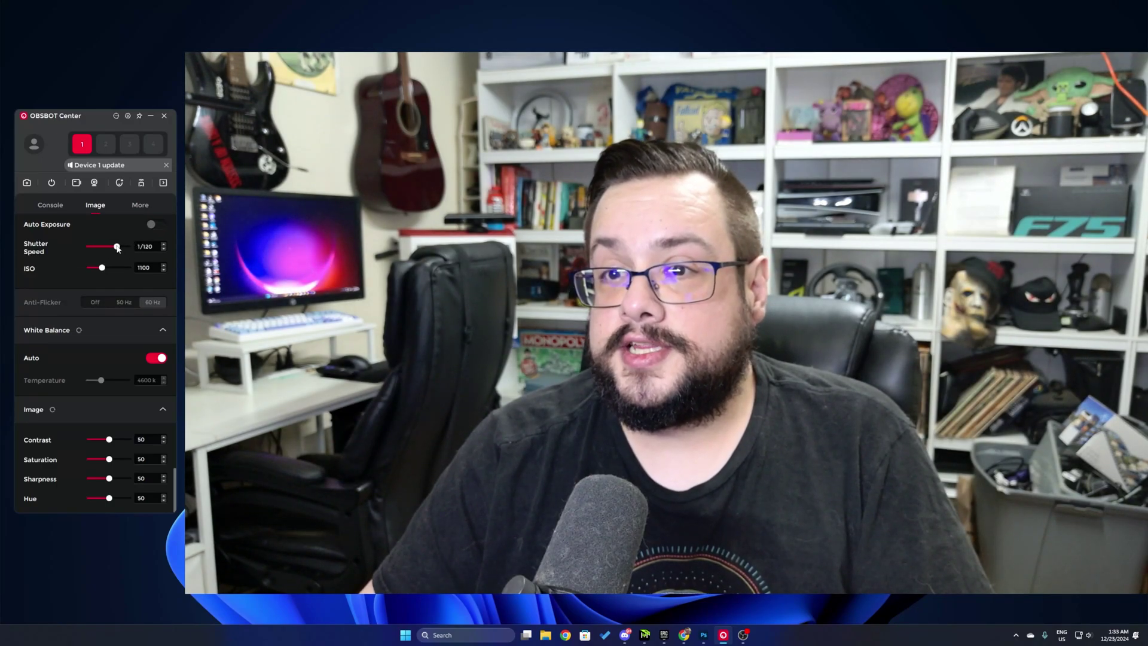
pyautogui.moveTo(117, 248); pyautogui.dragTo(103, 268)
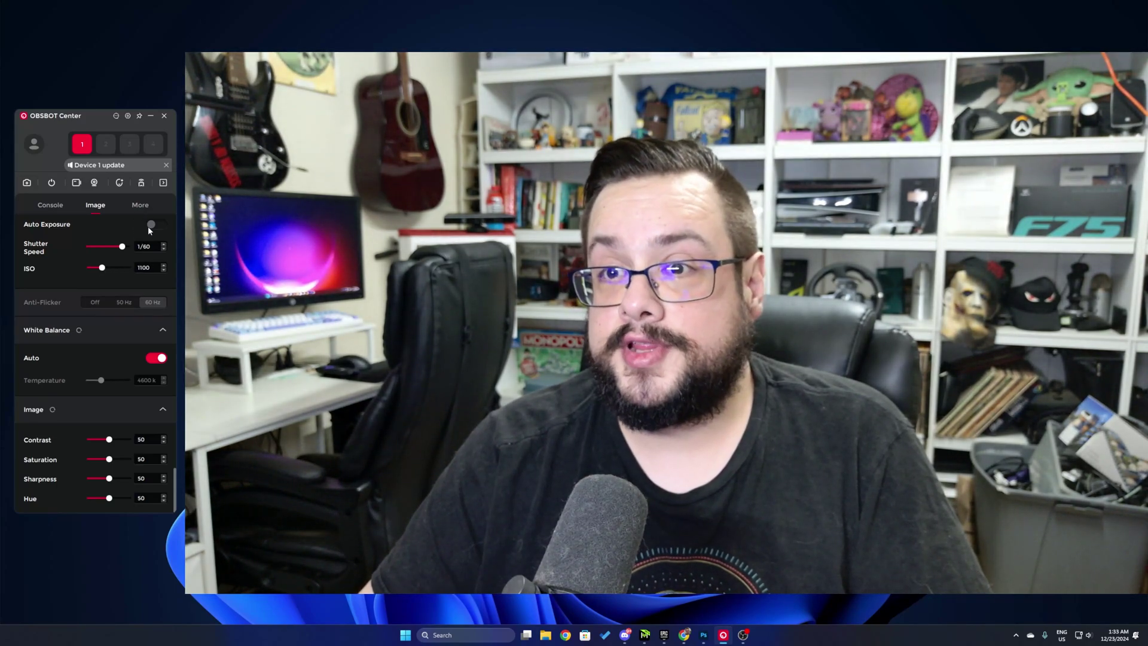
pyautogui.click(149, 225)
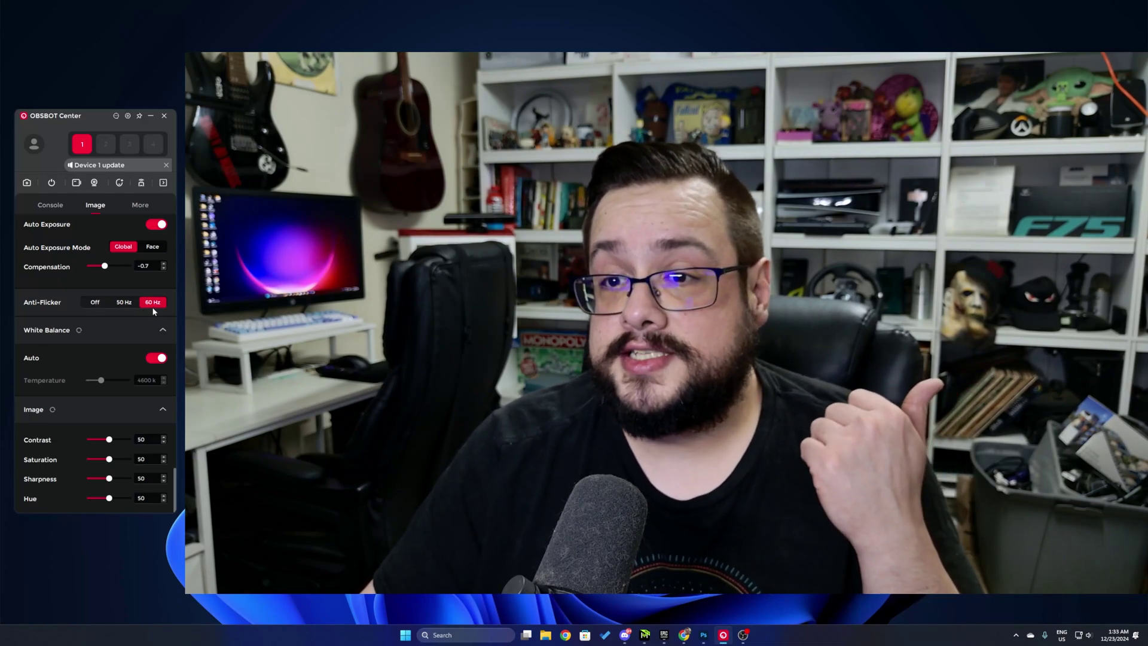
# Step: Cycle anti-flicker through 50 Hz and Off, ending at 60 Hz
pyautogui.click(127, 303)
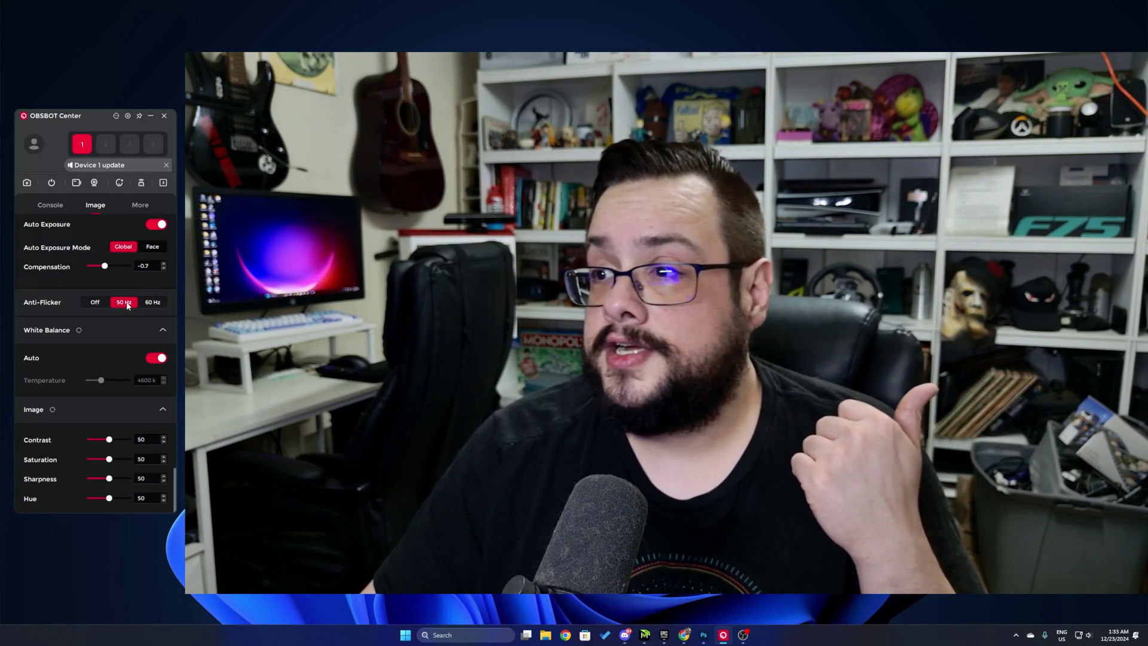
pyautogui.click(98, 302)
pyautogui.click(120, 302)
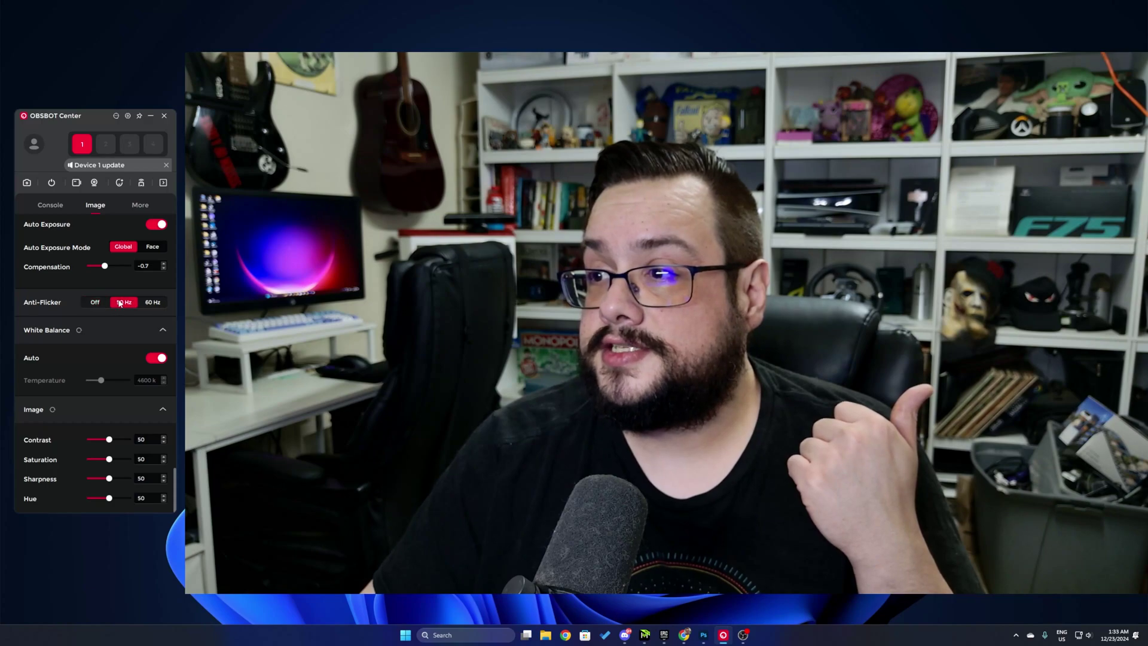
pyautogui.click(150, 303)
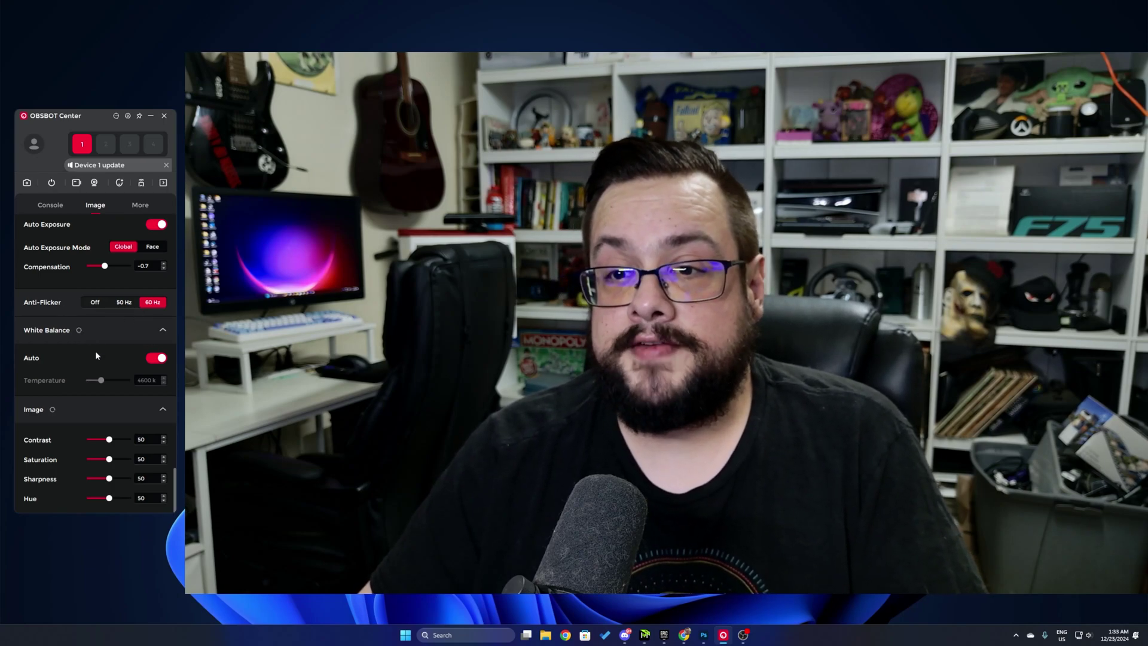
# Step: Test white balance at 3600 K, restore Auto white balance, and push sharpness to maximum
pyautogui.click(158, 357)
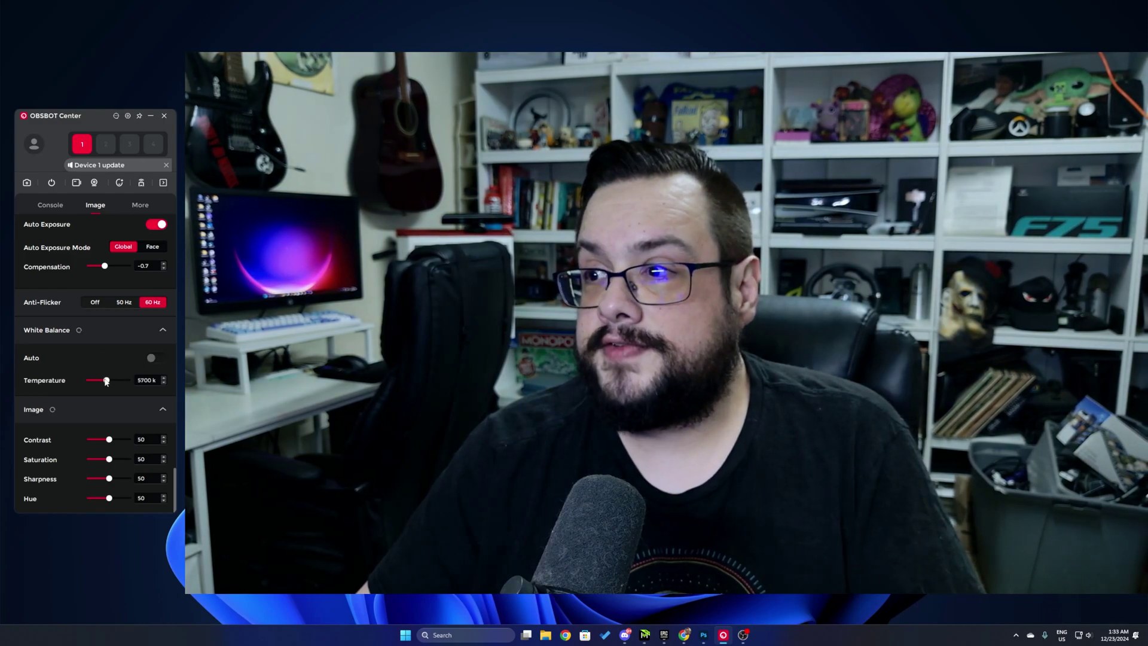
pyautogui.moveTo(102, 381); pyautogui.dragTo(104, 381)
pyautogui.click(156, 358)
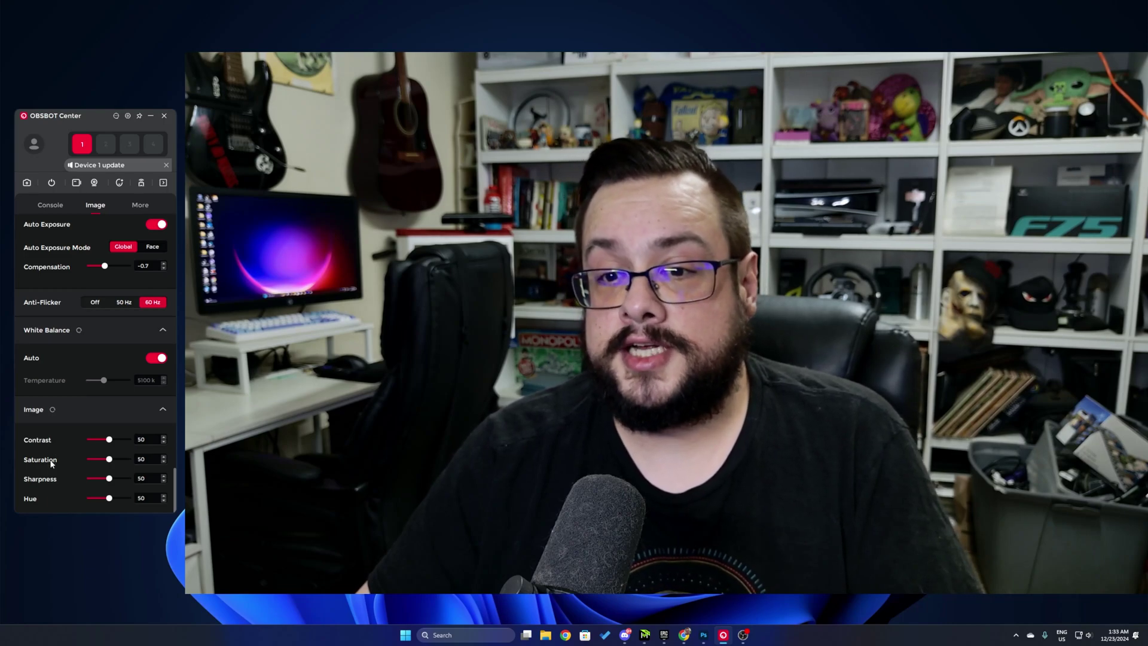
pyautogui.moveTo(111, 478)
pyautogui.mouseDown()
pyautogui.moveTo(155, 477)
pyautogui.moveTo(43, 479)
pyautogui.moveTo(111, 482)
pyautogui.mouseUp()
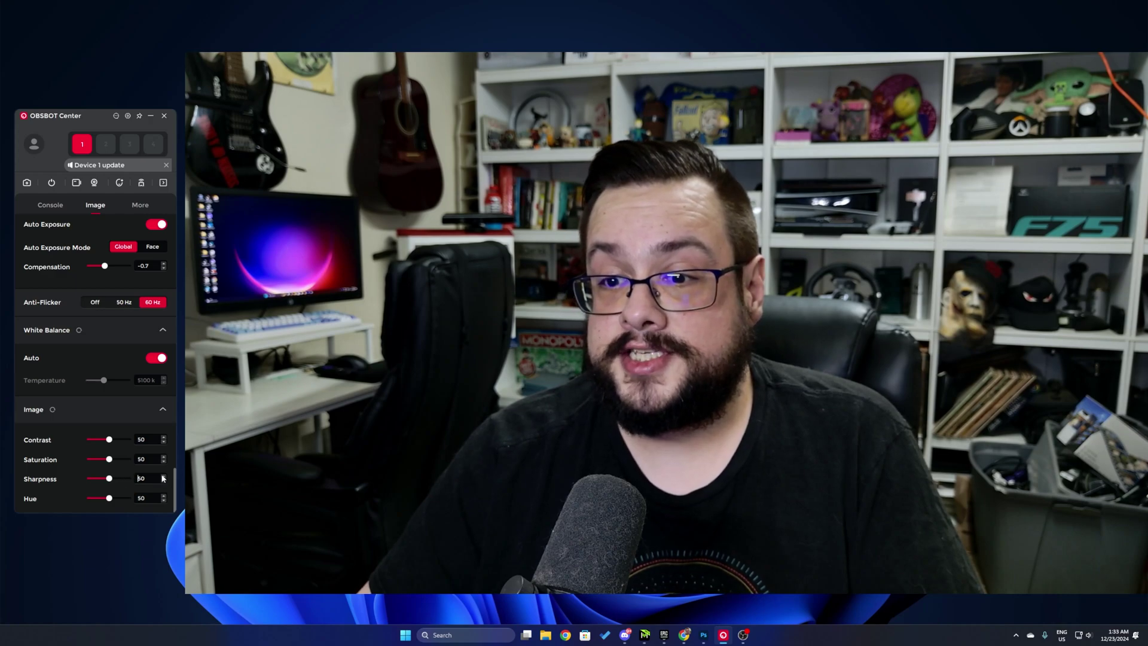
# Step: In the More settings, try the second sleep background, then return it to plain black
pyautogui.click(141, 206)
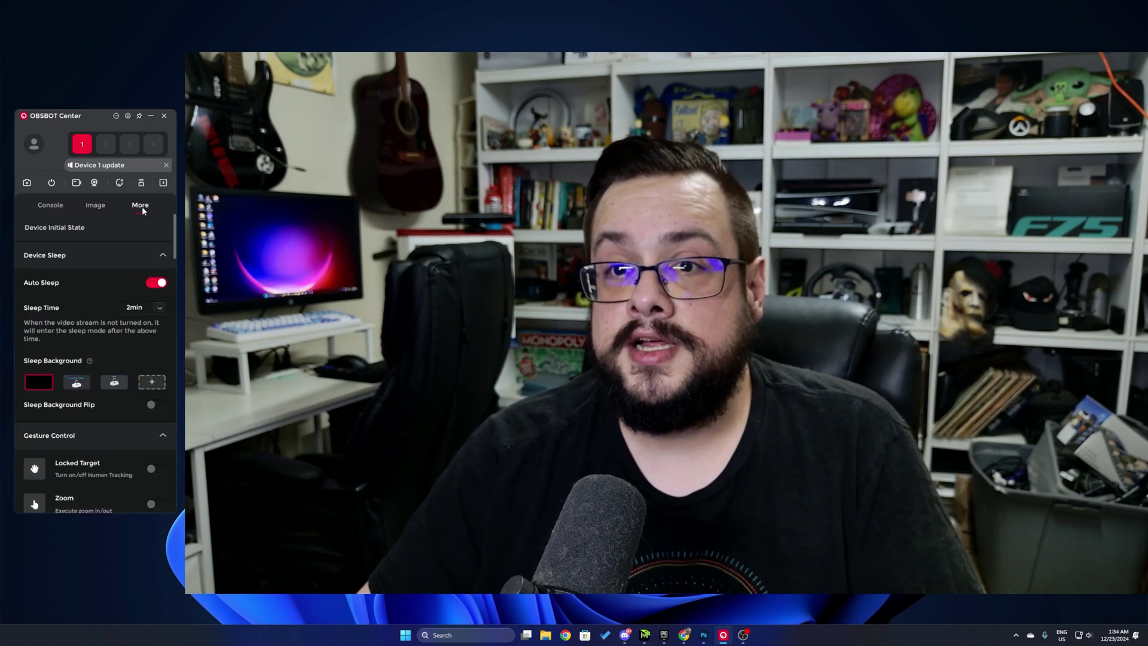
pyautogui.scroll(-1, 112, 263)
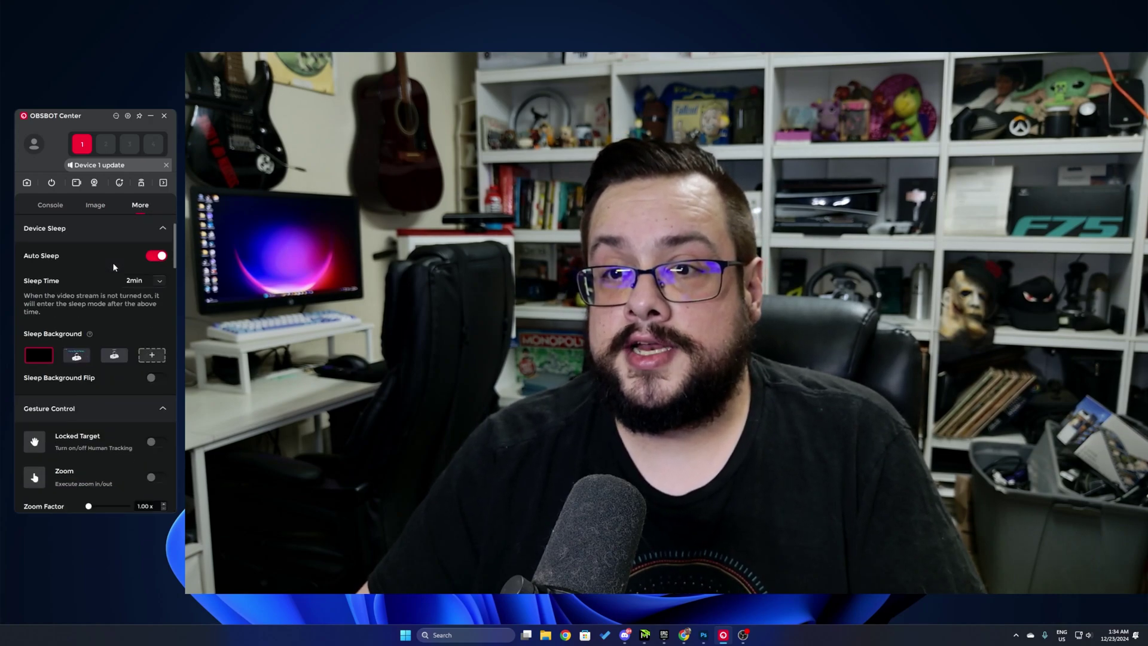
pyautogui.click(78, 356)
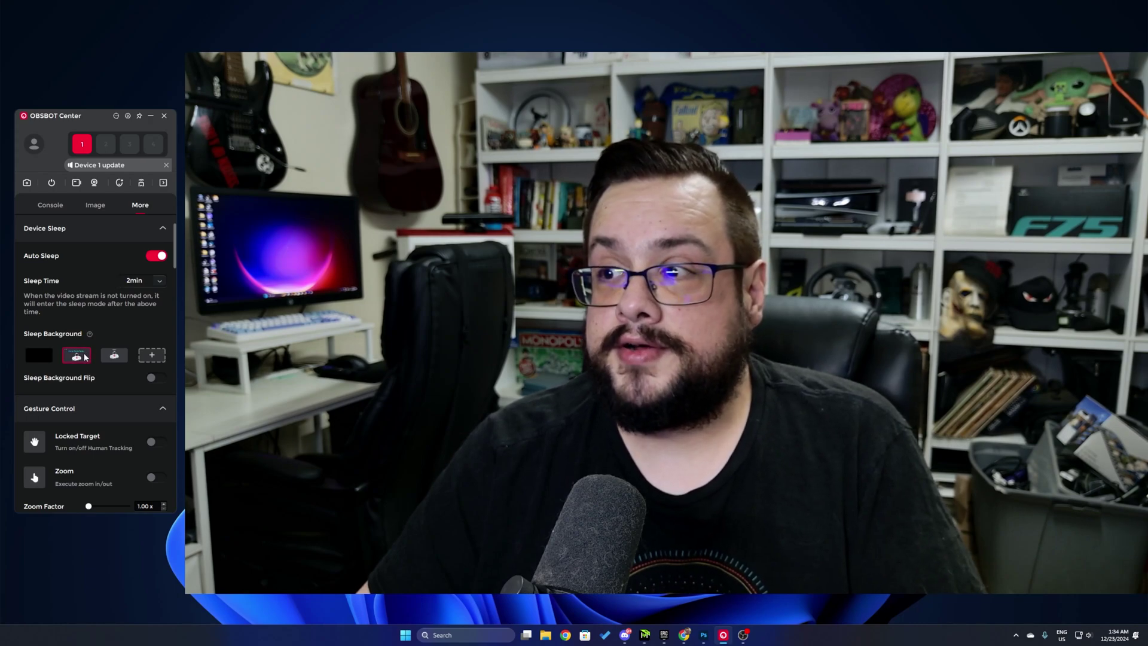
pyautogui.click(51, 354)
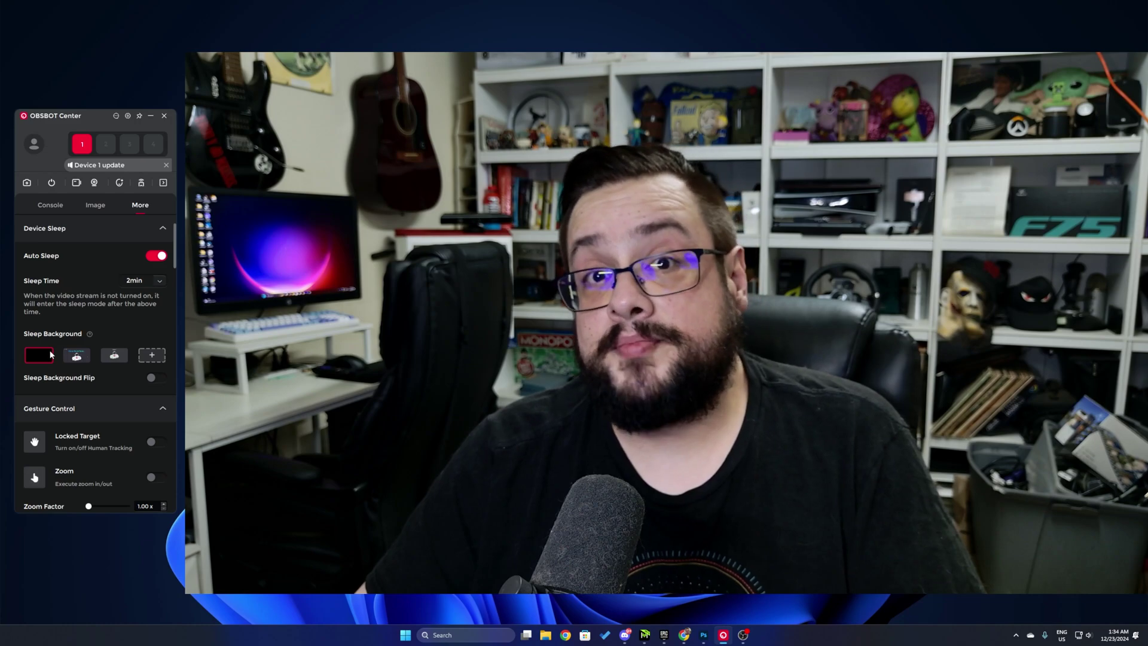
# Step: Review the audio settings, keeping Noise Reduction at Weak and Radio Distance at Close
pyautogui.scroll(-1, 74, 364)
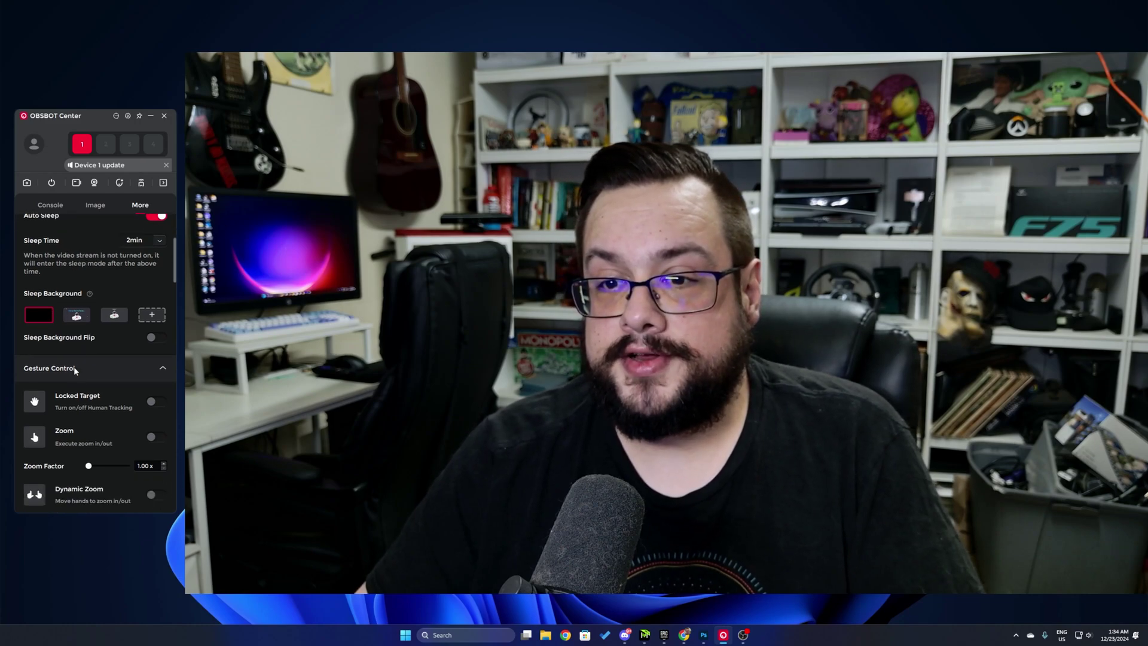
pyautogui.scroll(-2, 75, 371)
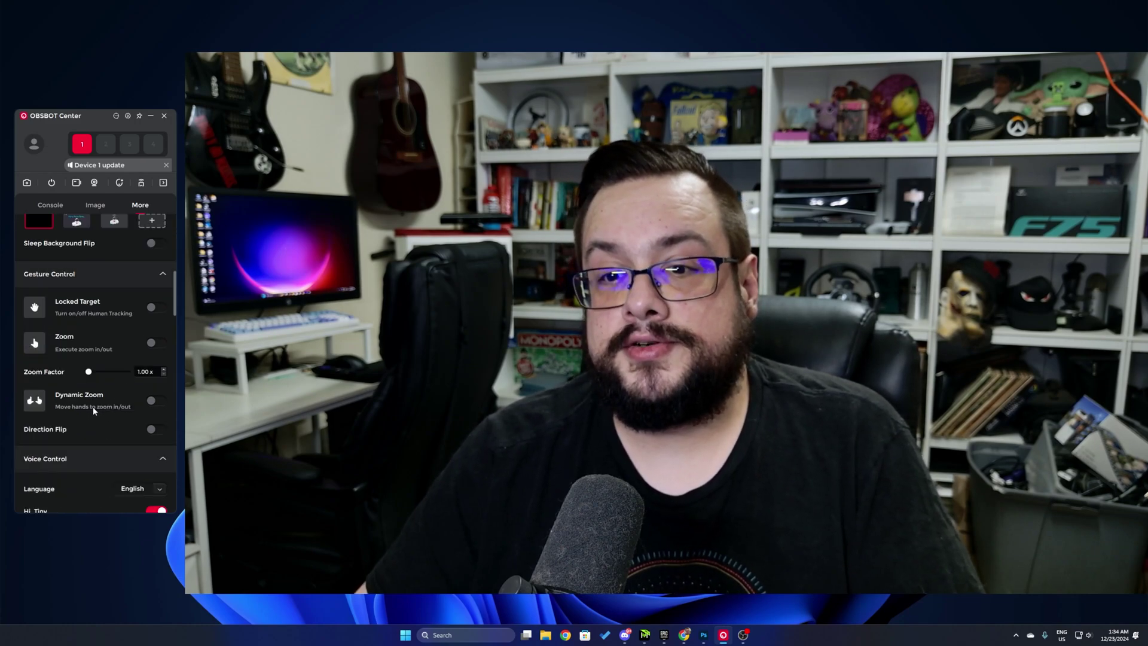
pyautogui.scroll(-3, 99, 406)
pyautogui.scroll(-2, 98, 414)
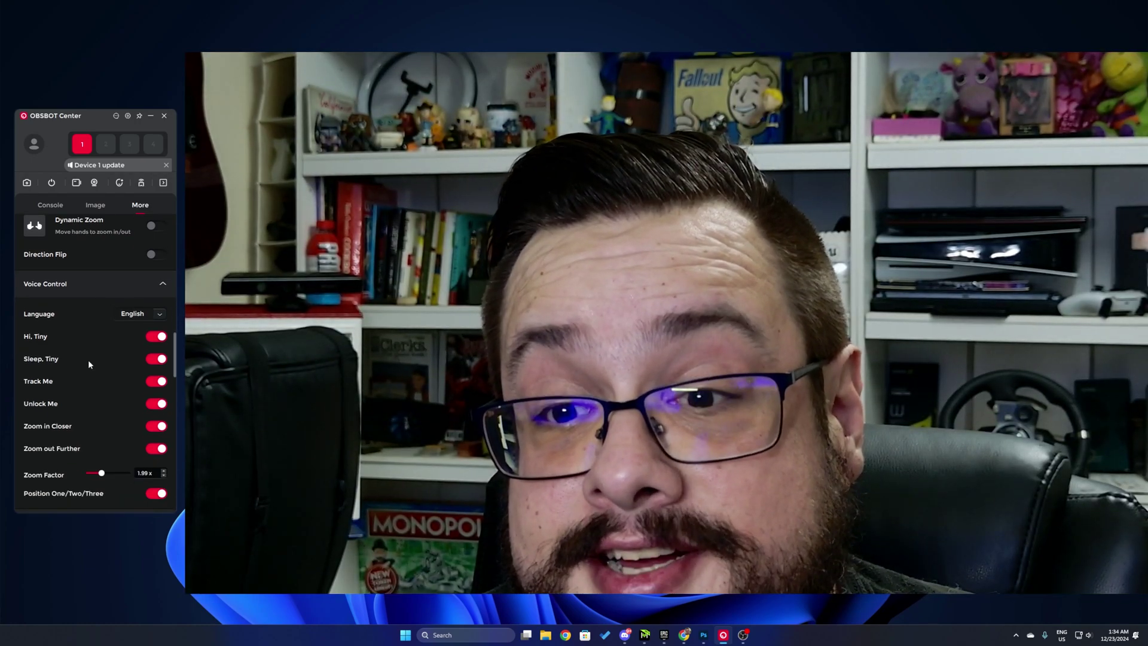
pyautogui.scroll(-4, 88, 359)
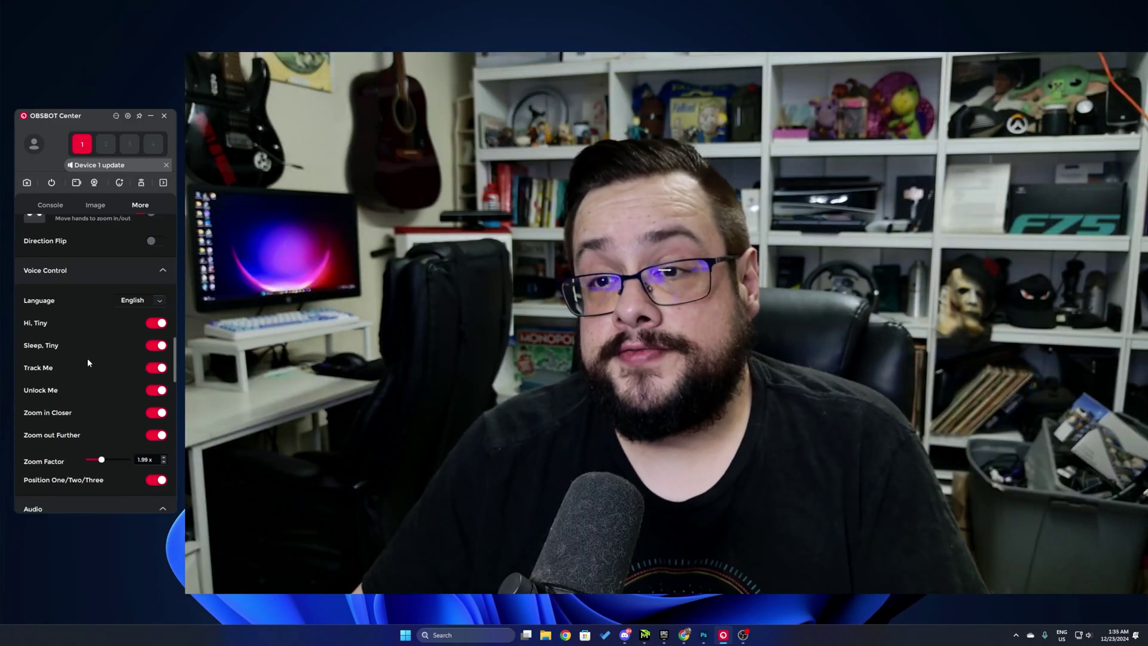
pyautogui.scroll(-2, 56, 369)
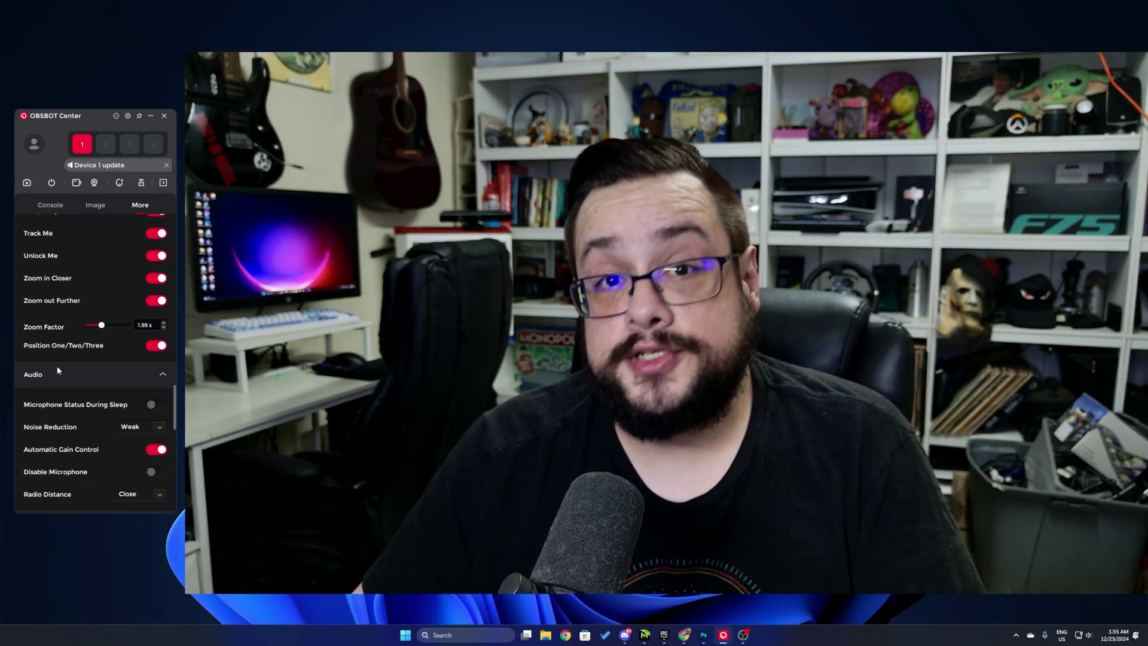
pyautogui.scroll(-5, 57, 370)
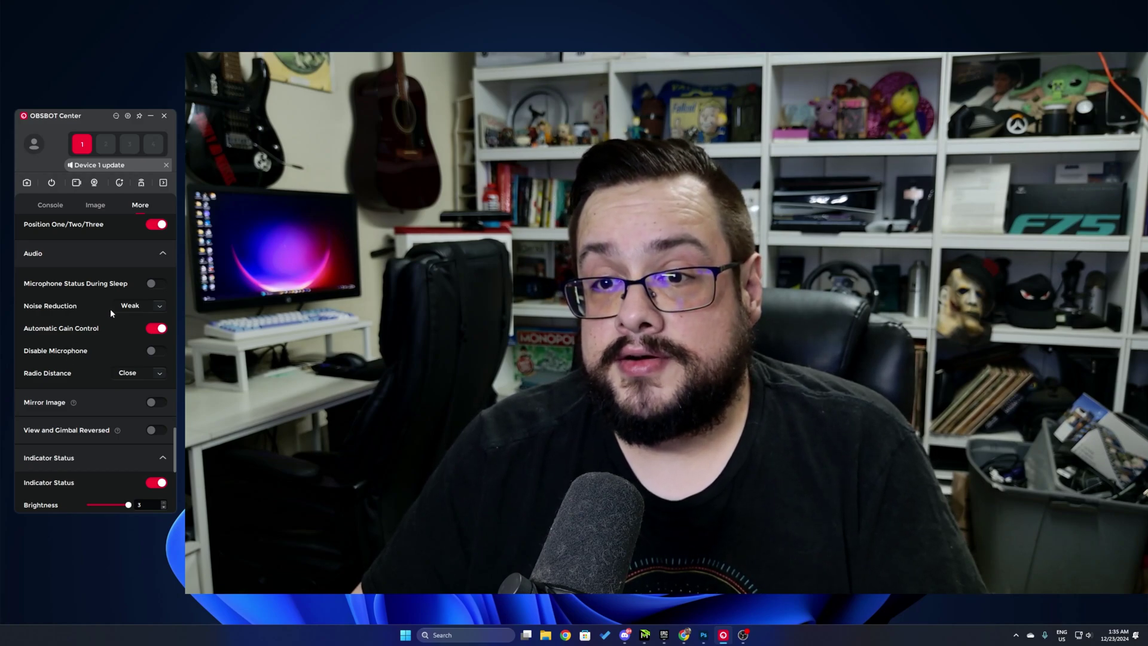
pyautogui.click(155, 306)
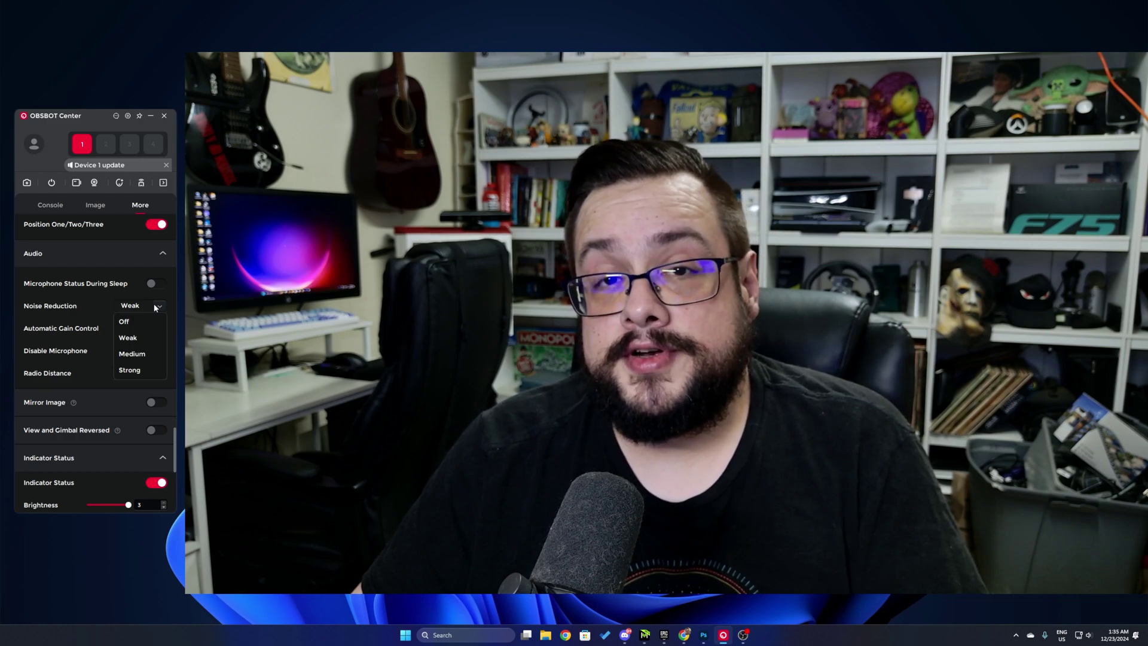
pyautogui.click(149, 308)
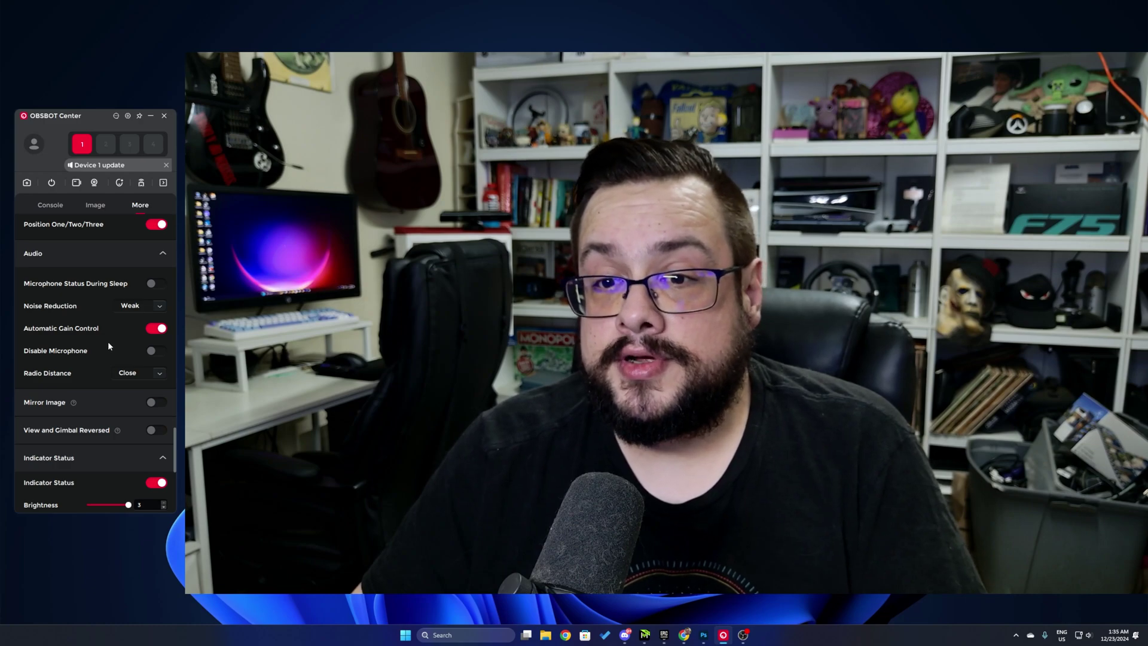
pyautogui.click(161, 373)
pyautogui.click(162, 373)
pyautogui.scroll(-2, 120, 389)
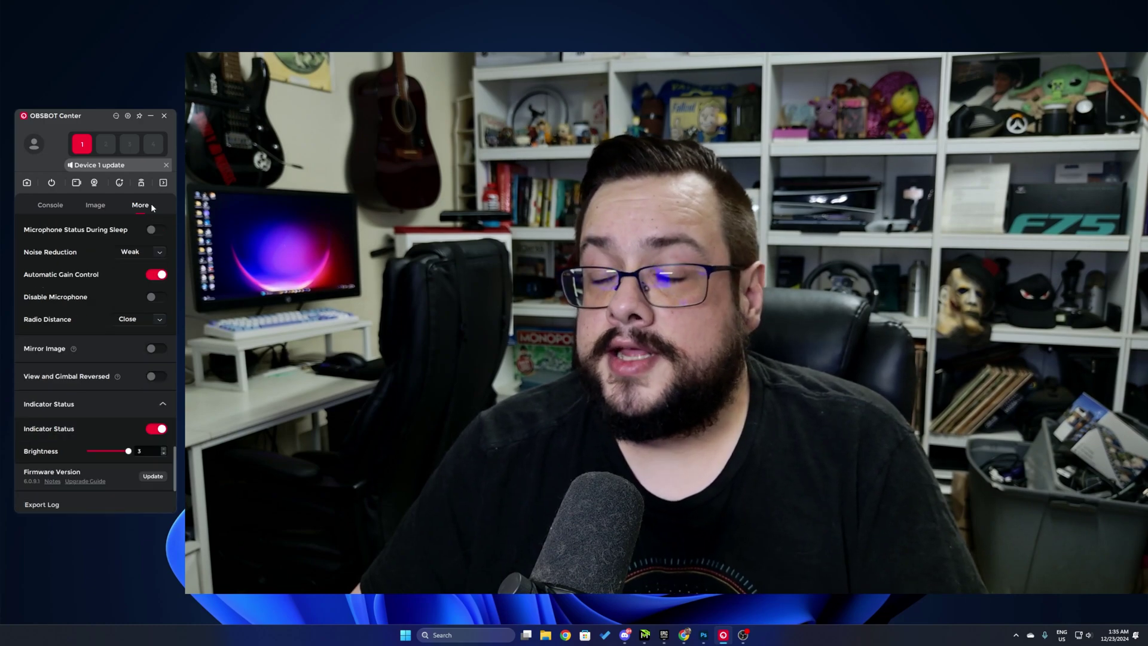
# Step: In Beauty settings, turn on Bokeh background blur at level 8
pyautogui.scroll(1, 145, 251)
pyautogui.click(119, 182)
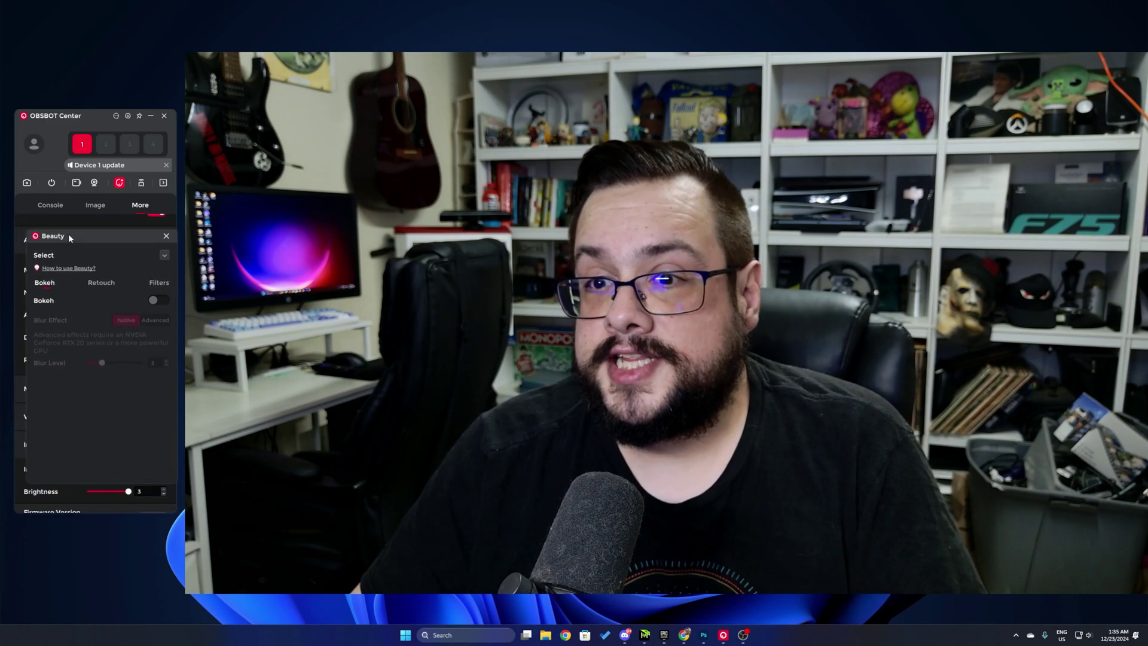
pyautogui.click(159, 307)
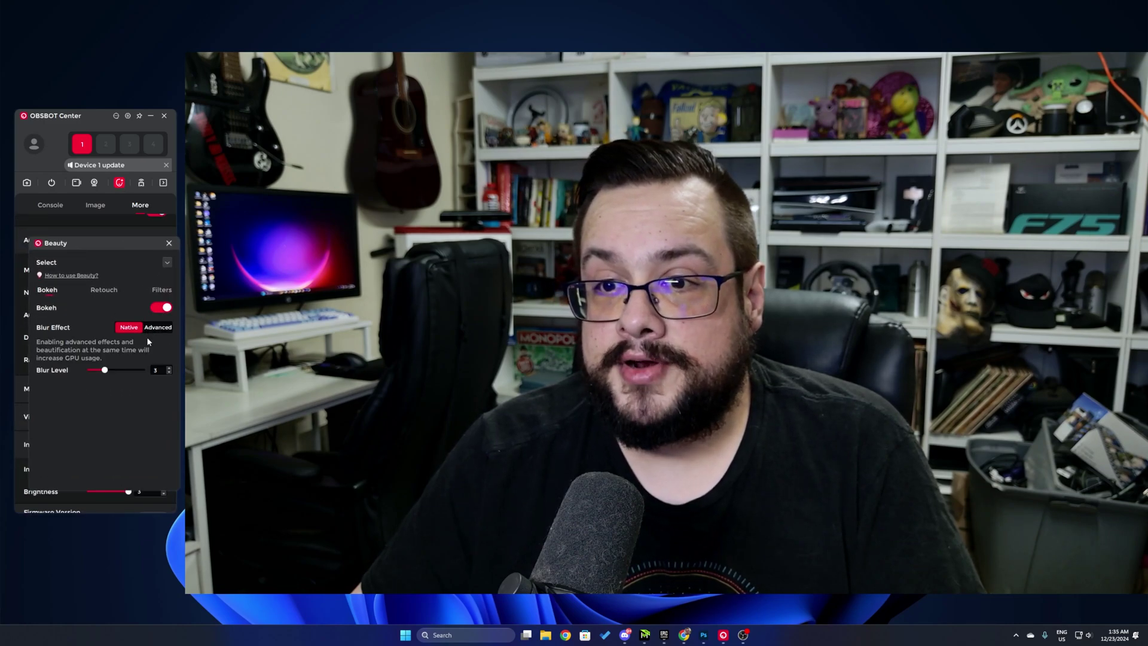
pyautogui.moveTo(109, 374); pyautogui.dragTo(141, 373)
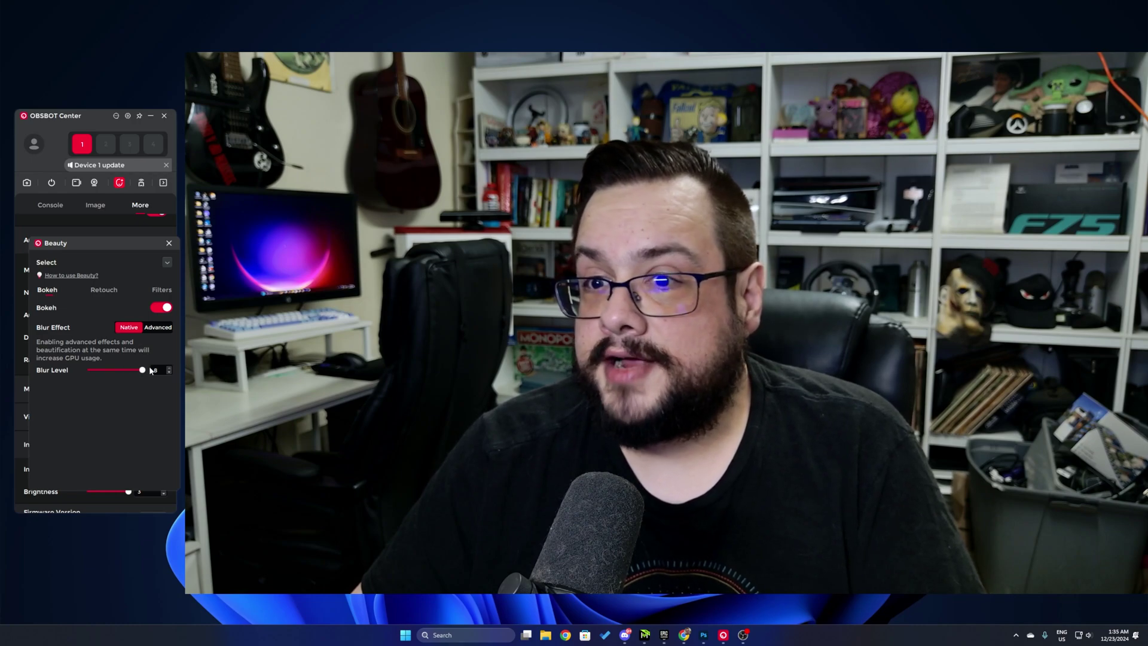
# Step: Browse the Retouch and Filters presets, then close Beauty to return to the Console
pyautogui.click(101, 289)
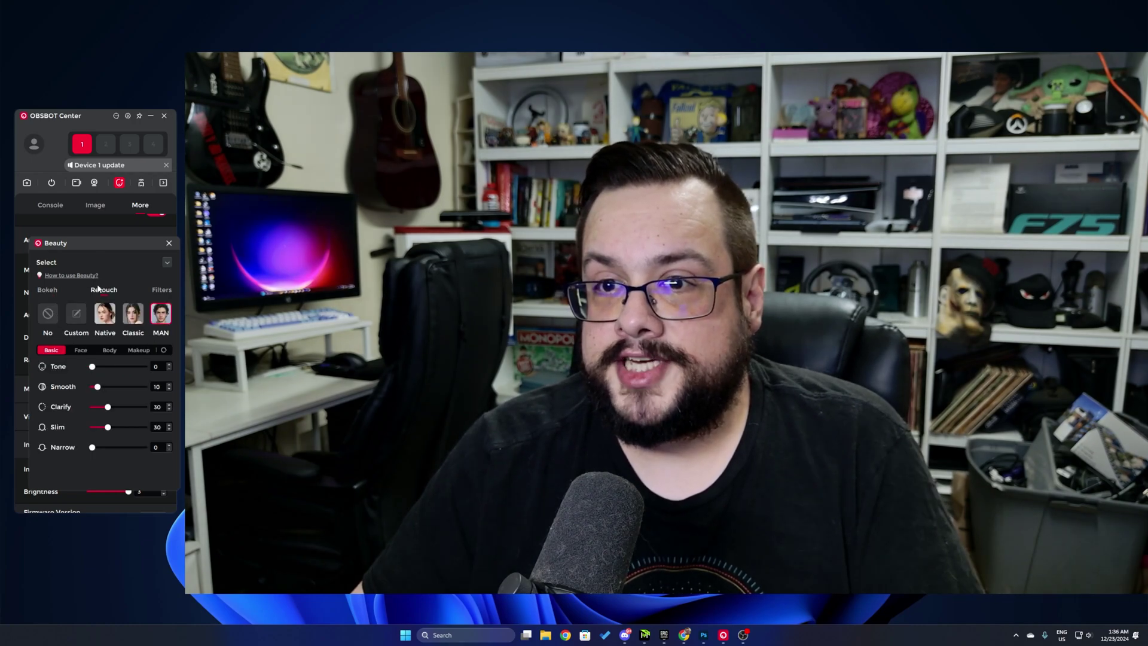
pyautogui.click(157, 289)
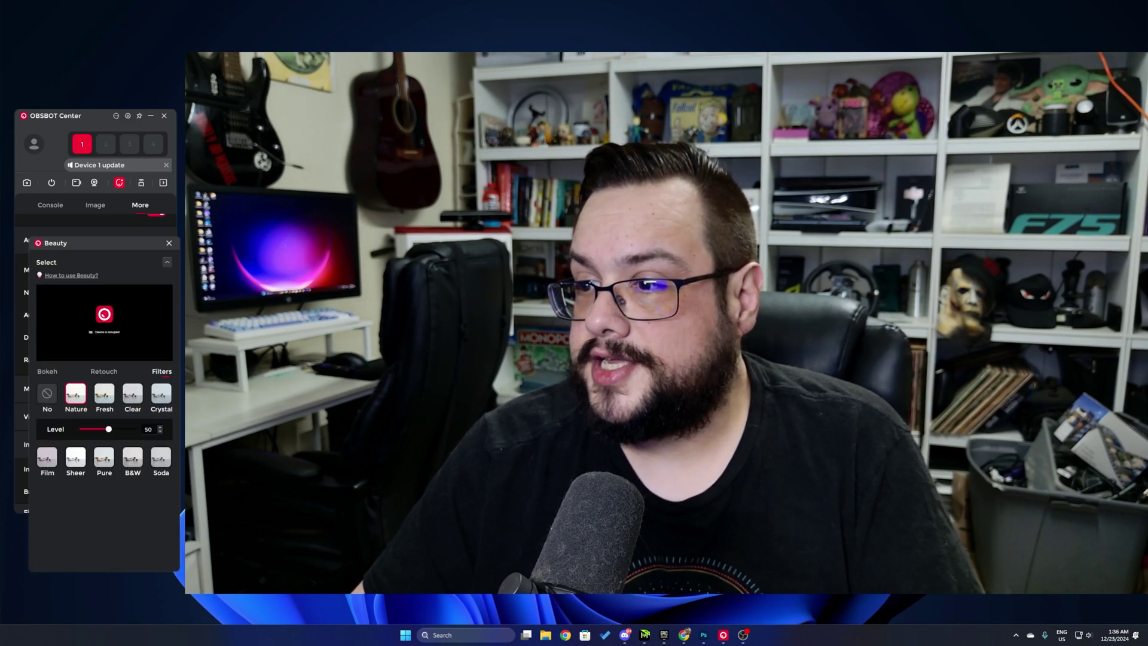
pyautogui.click(45, 203)
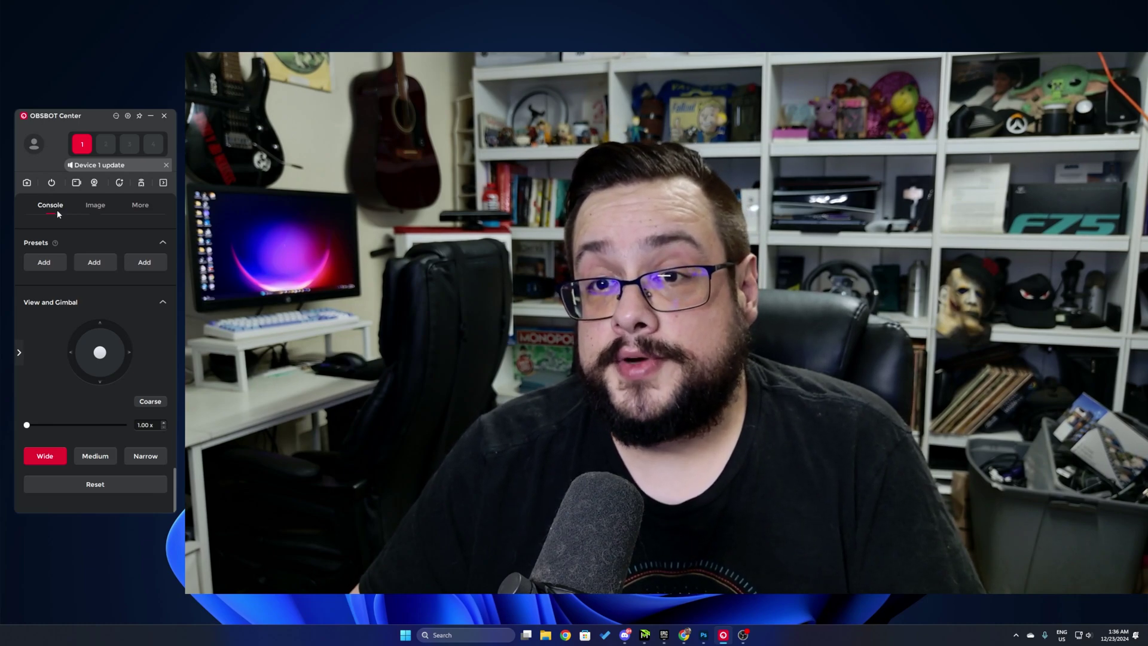
pyautogui.scroll(3, 57, 310)
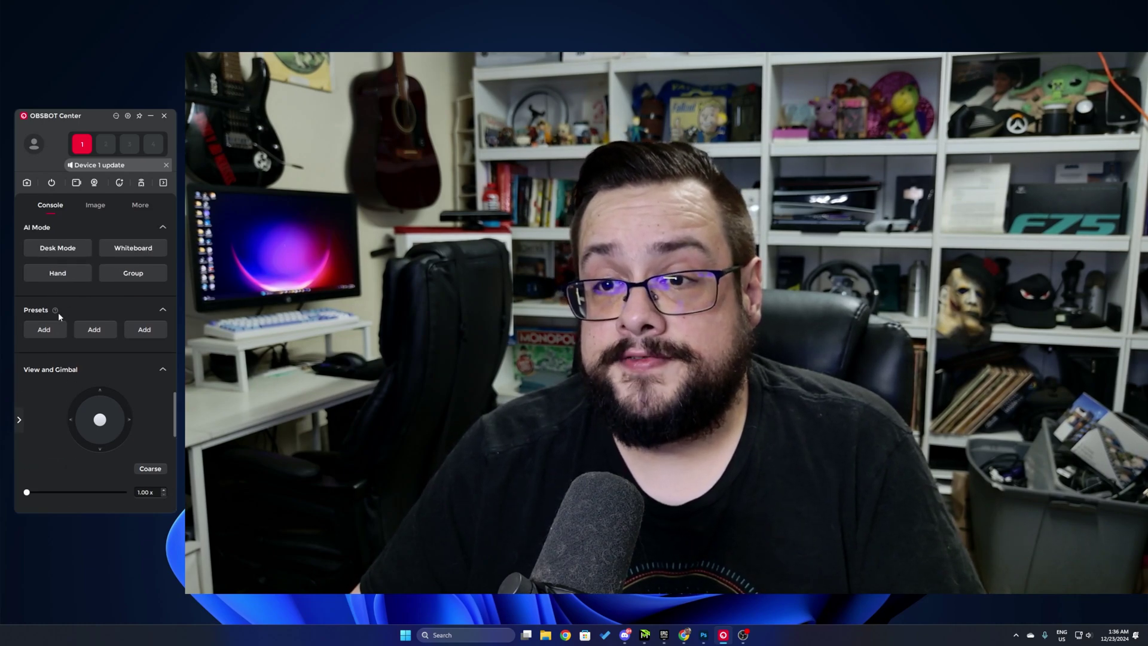
pyautogui.scroll(2, 58, 314)
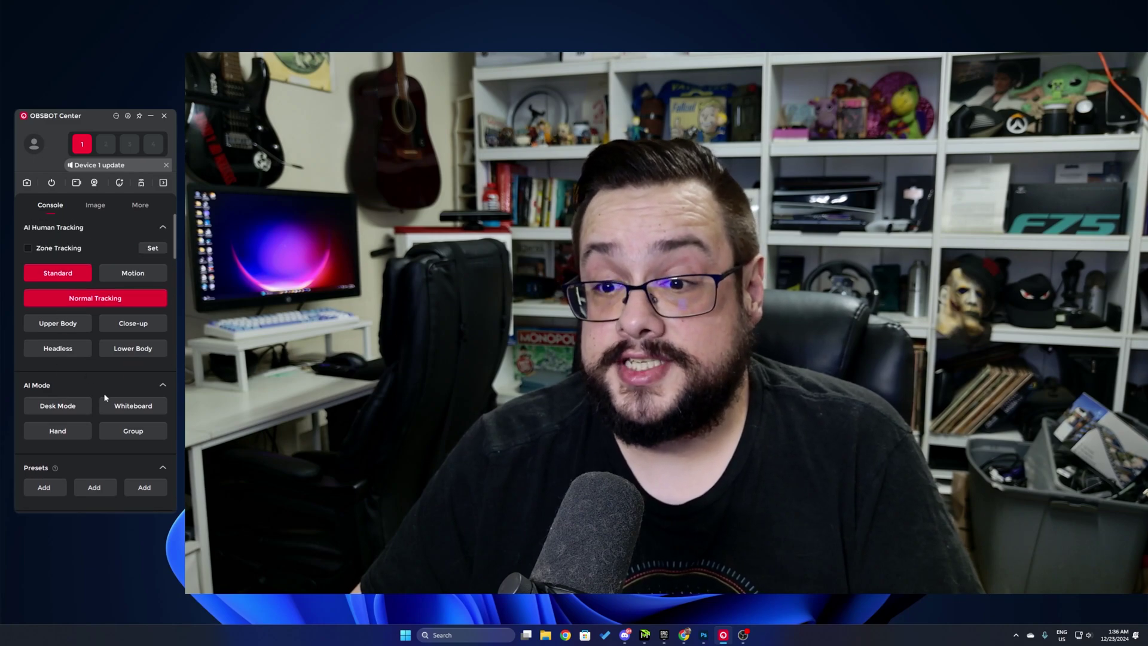